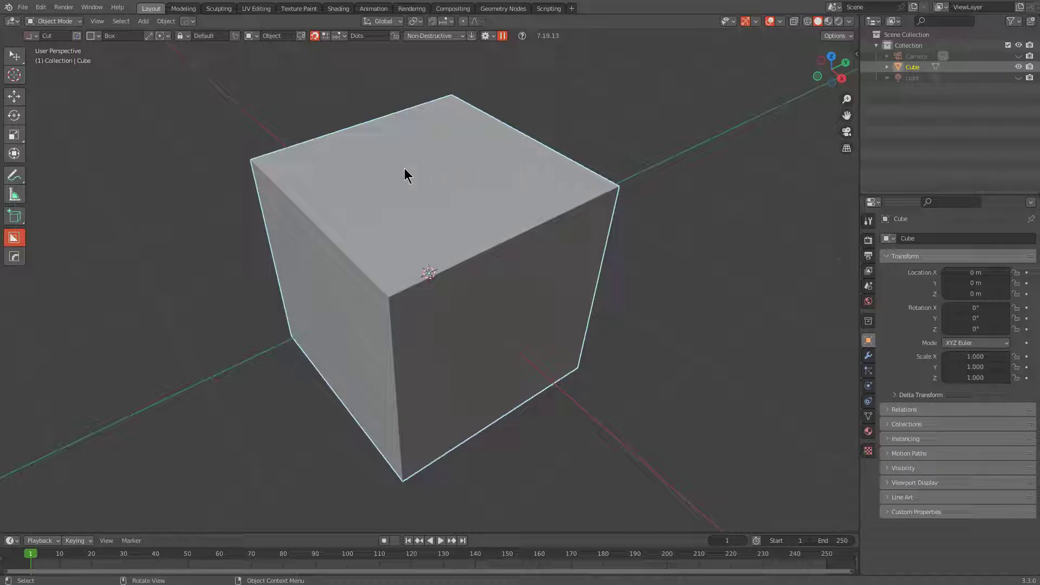
# Step: Cut three box-shaped notches into the cube with BoxCutter: at the near upper corner, the front face and the far side edge
pyautogui.moveTo(332, 196); pyautogui.dragTo(418, 345)
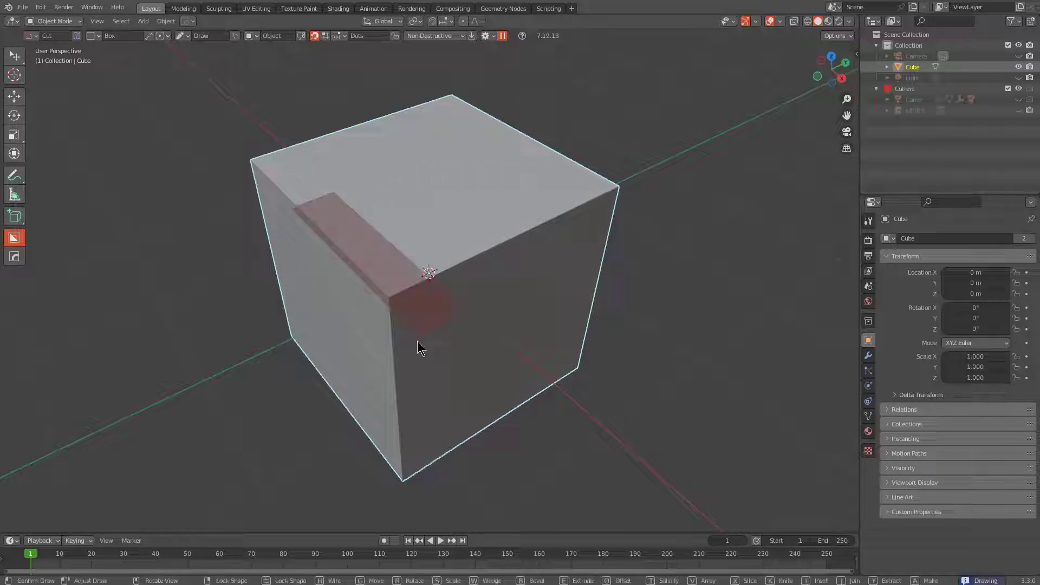
pyautogui.click(427, 422)
pyautogui.moveTo(535, 269); pyautogui.dragTo(354, 474)
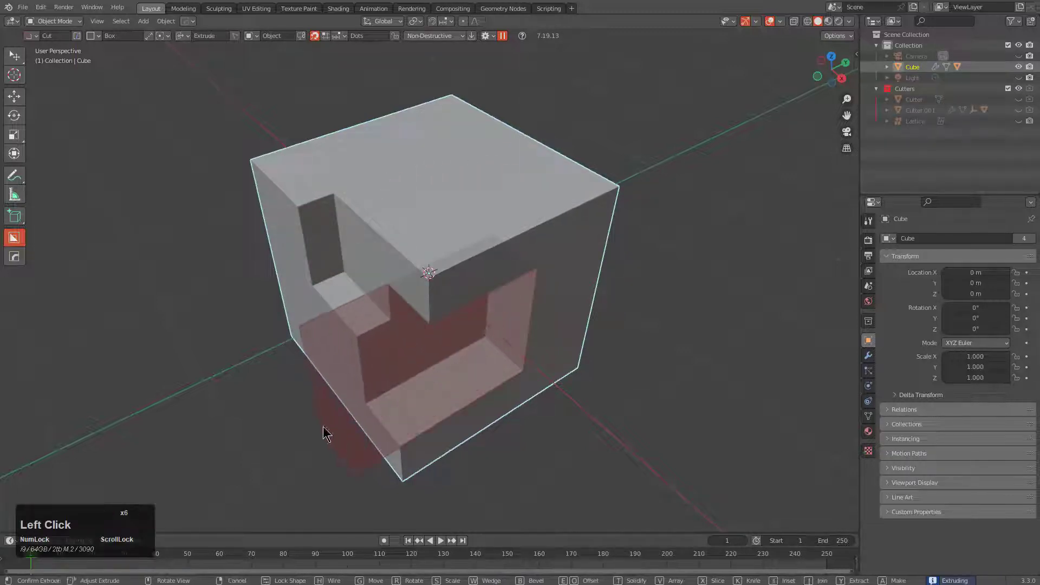
pyautogui.click(325, 431)
pyautogui.moveTo(547, 277); pyautogui.dragTo(634, 333)
pyautogui.click(599, 266)
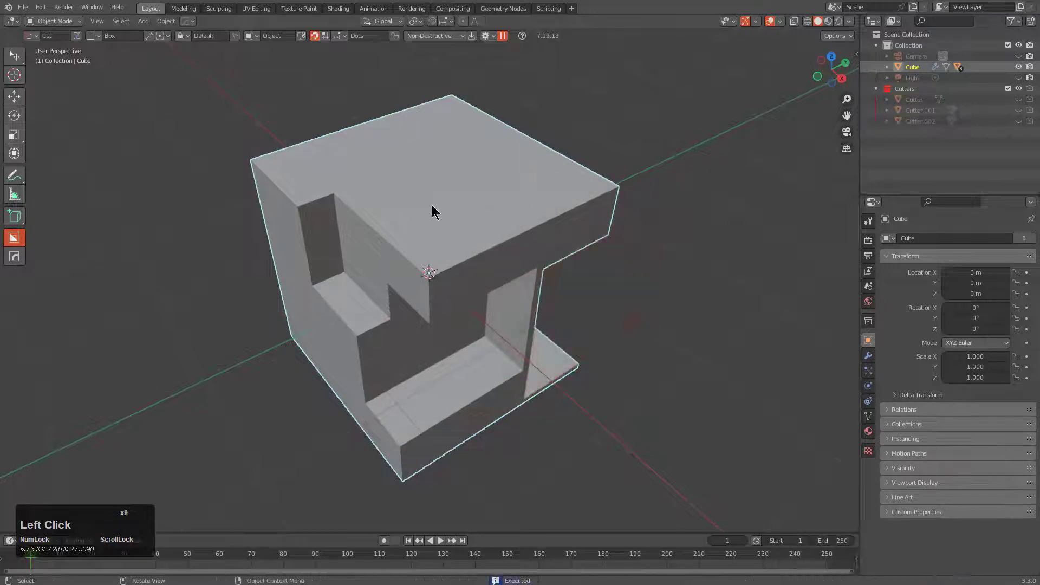
# Step: Reset Blender to its factory default startup file and preferences
pyautogui.click(24, 9)
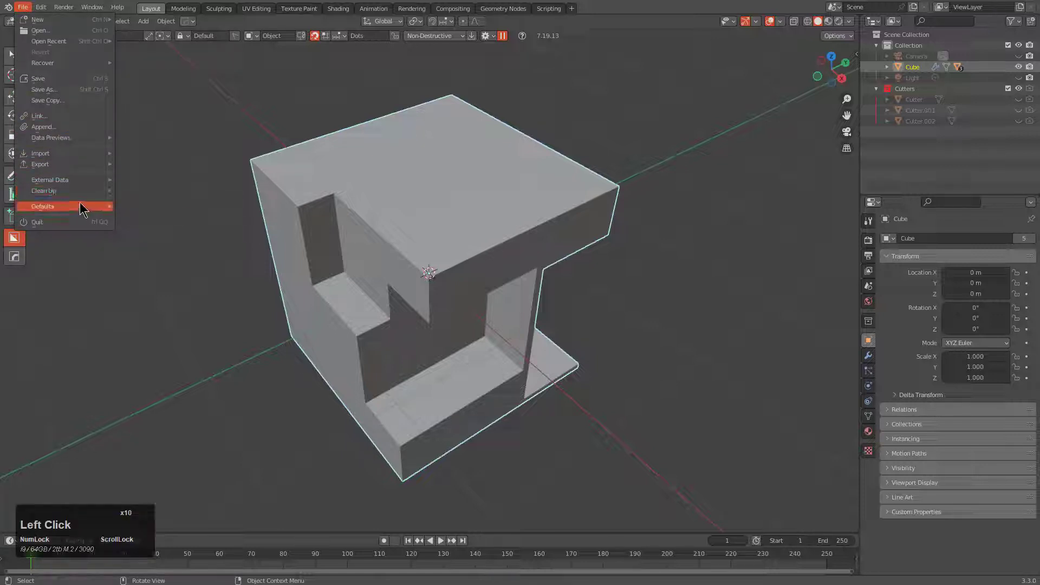
pyautogui.moveTo(81, 210)
pyautogui.click(155, 219)
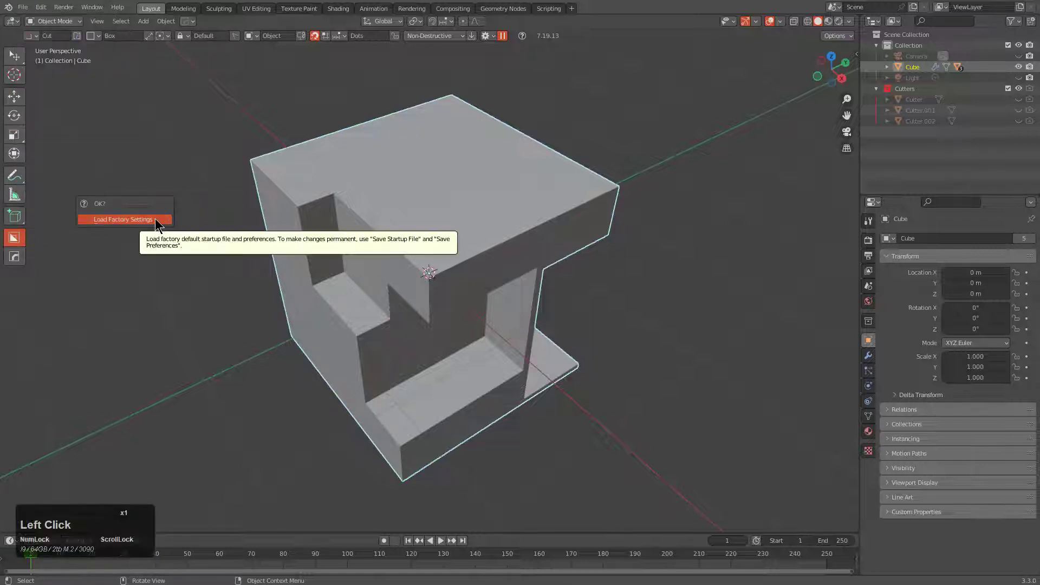
pyautogui.click(155, 219)
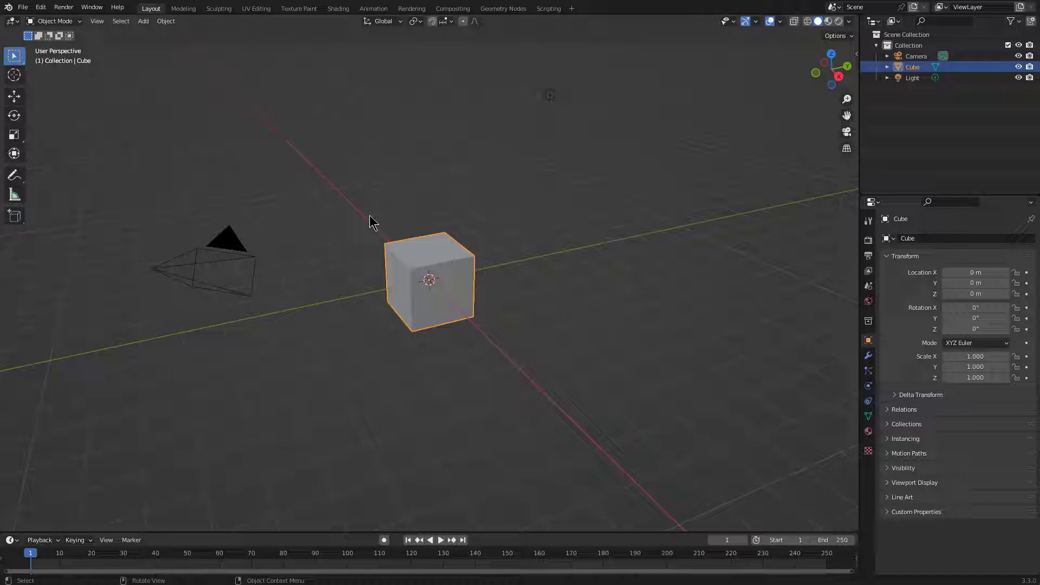
pyautogui.scroll(4, 371, 218)
pyautogui.scroll(1, 371, 217)
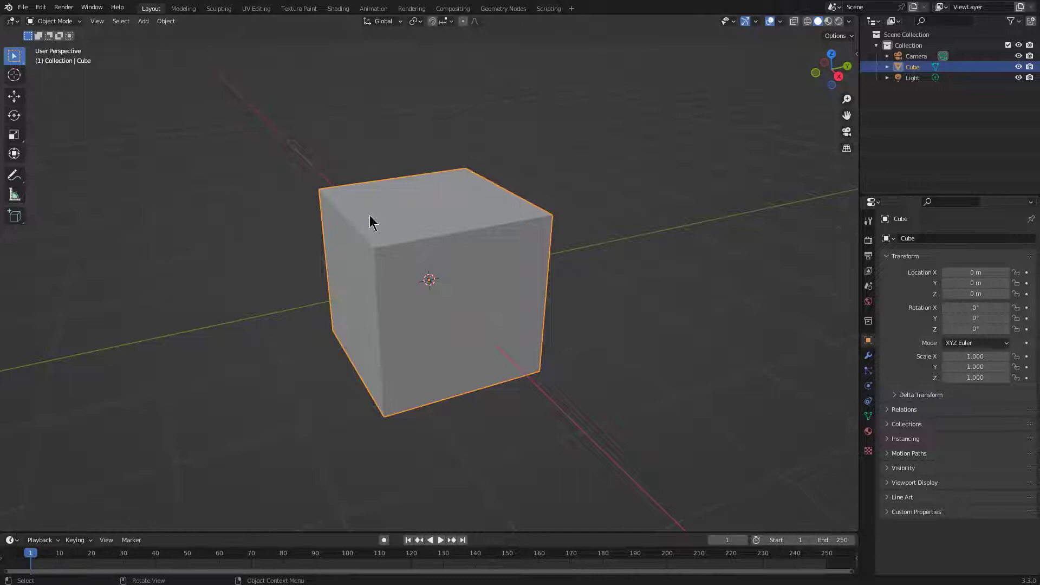
# Step: Enable the BoxCutter and Hard Ops 9 add-ons in the preferences and close the preferences window
pyautogui.click(20, 9)
pyautogui.moveTo(88, 209)
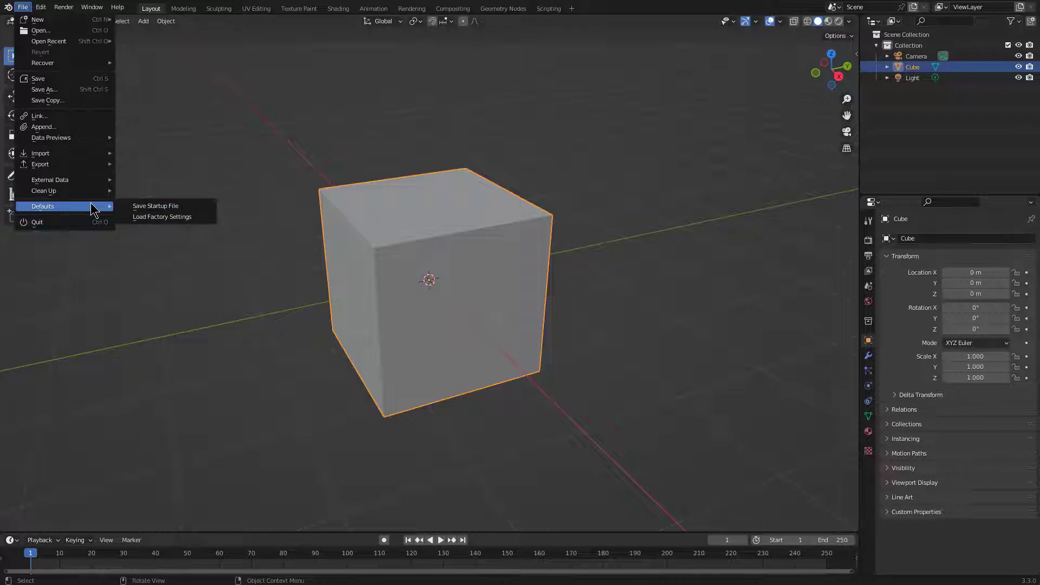
pyautogui.moveTo(40, 7)
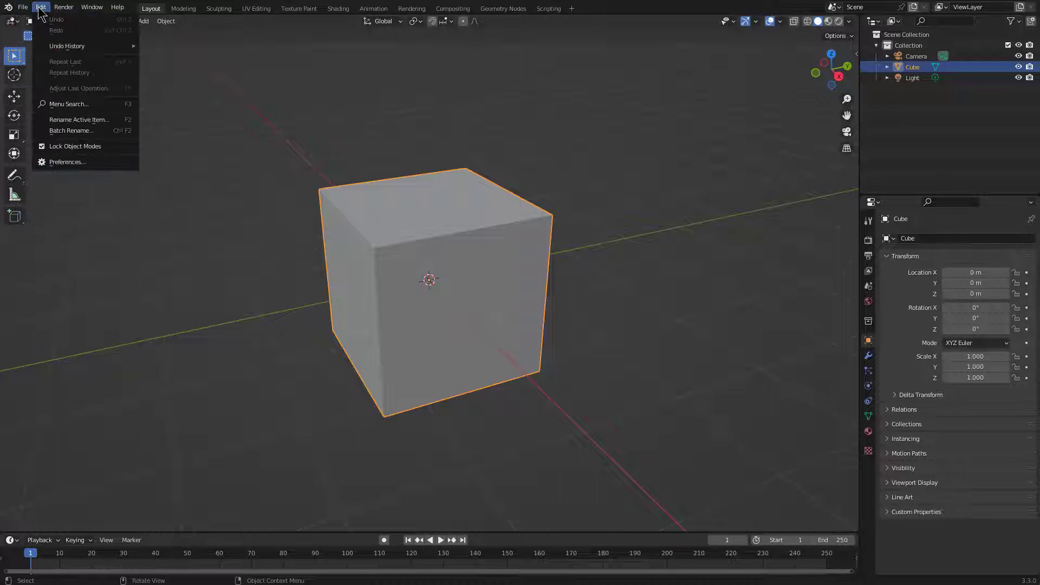
pyautogui.click(57, 164)
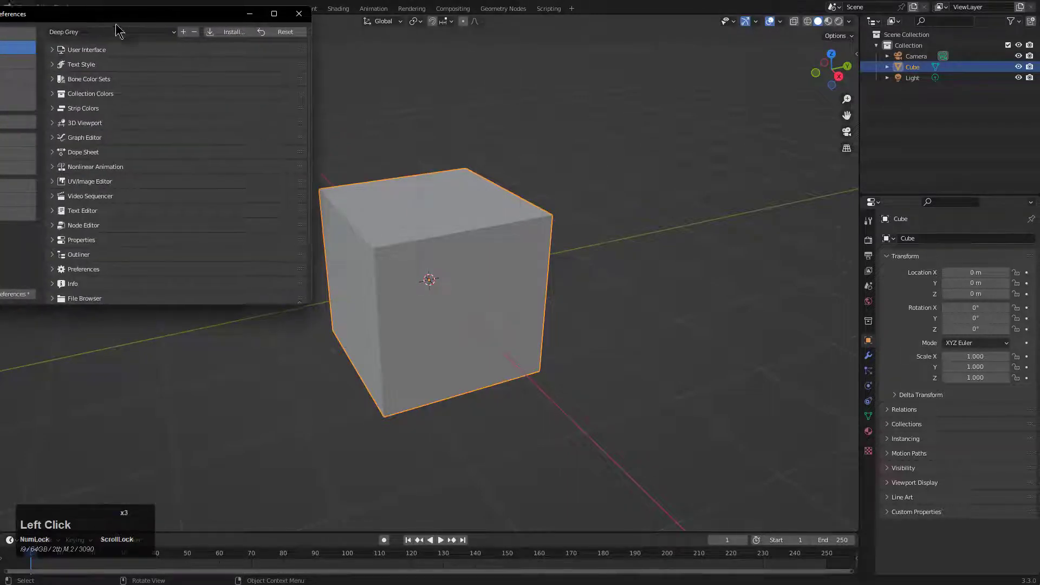
pyautogui.moveTo(111, 13); pyautogui.dragTo(212, 65)
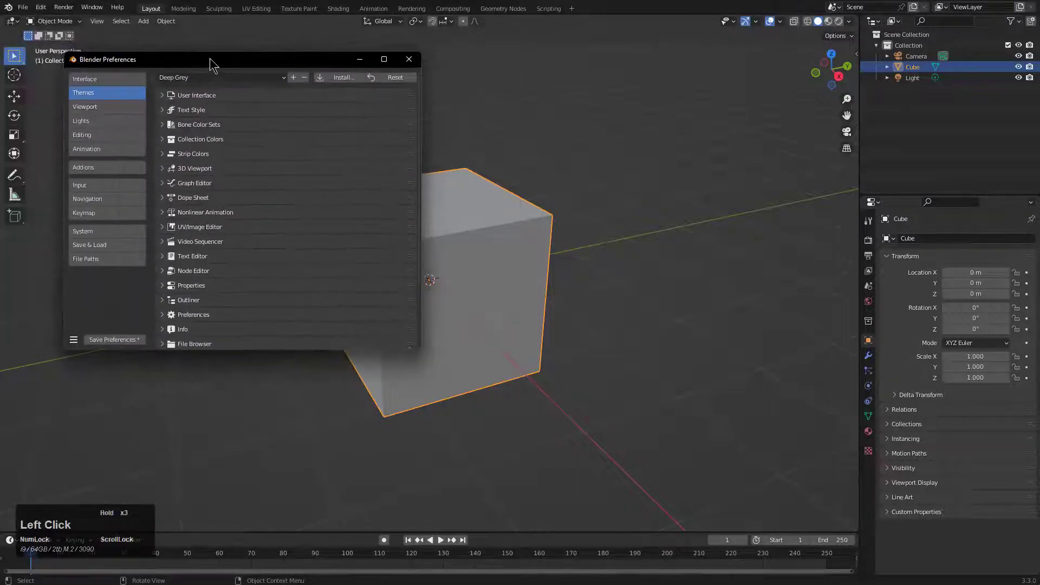
pyautogui.click(73, 339)
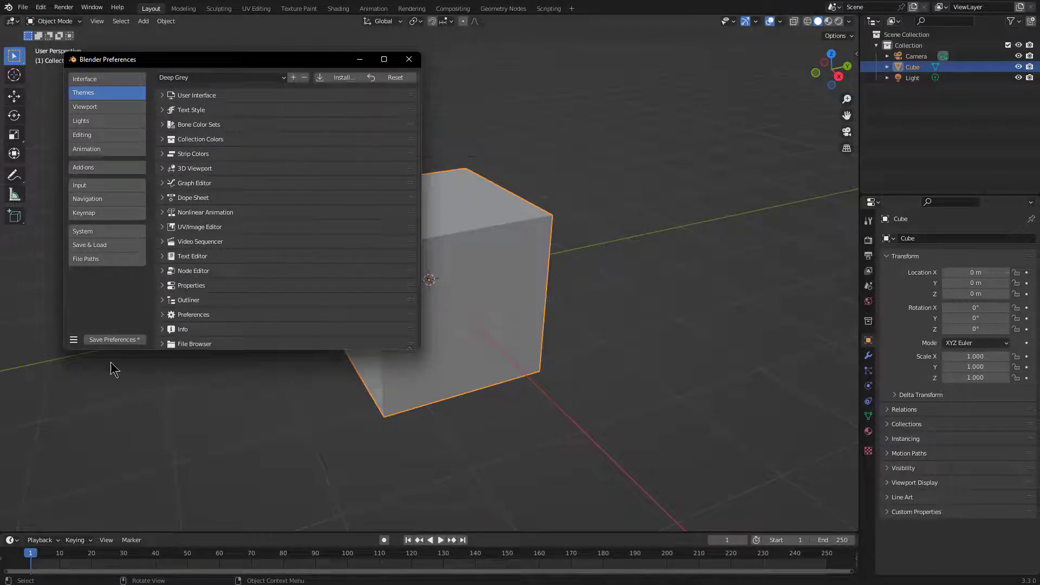
pyautogui.click(116, 171)
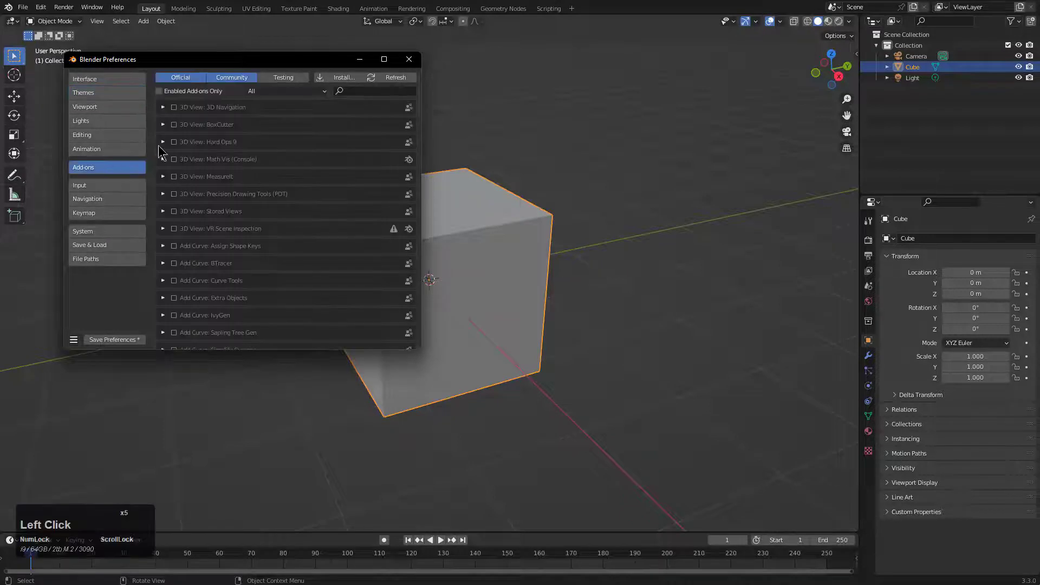
pyautogui.click(174, 124)
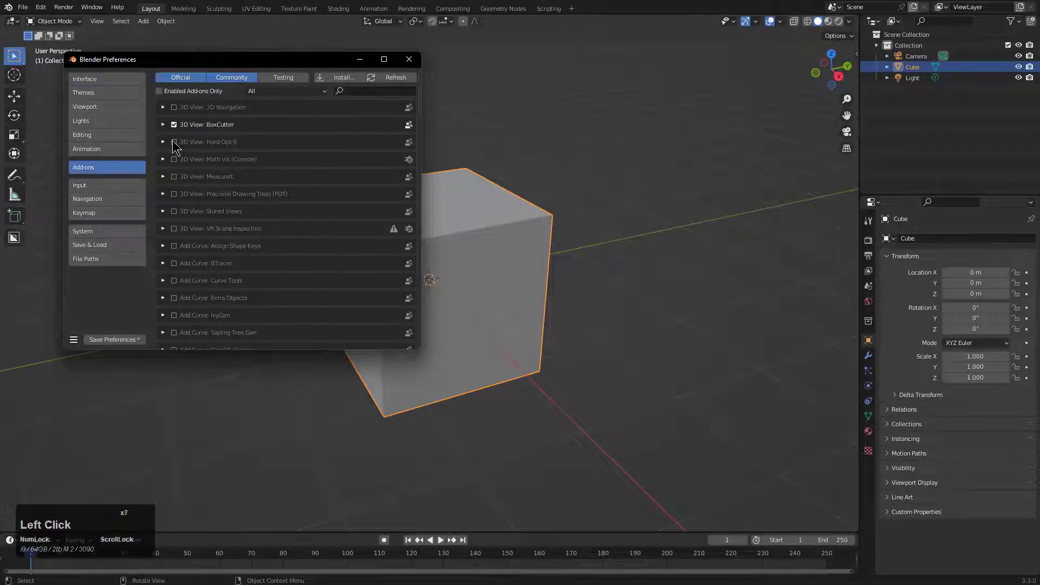
pyautogui.click(174, 142)
pyautogui.click(409, 59)
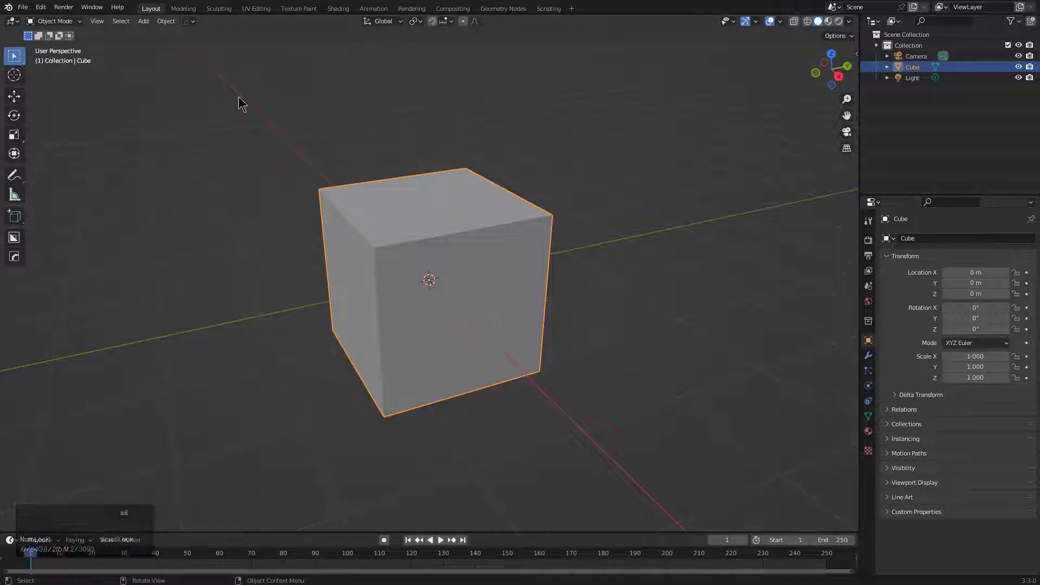
# Step: Set the Hard Ops array type to 3D with Auto T Panel enabled, and try to activate BoxCutter
pyautogui.click(188, 21)
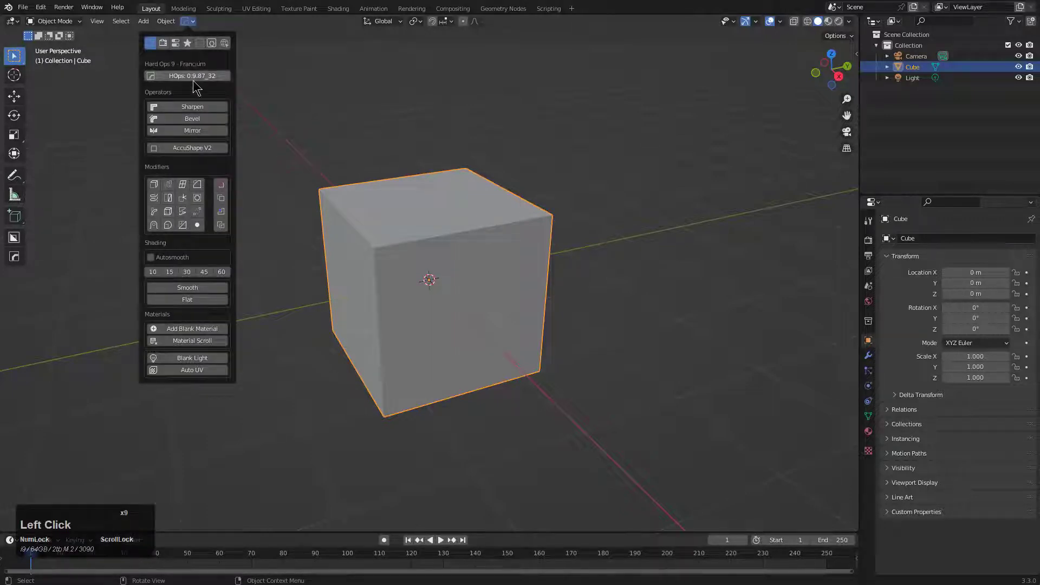
pyautogui.click(189, 42)
pyautogui.click(158, 200)
pyautogui.click(206, 157)
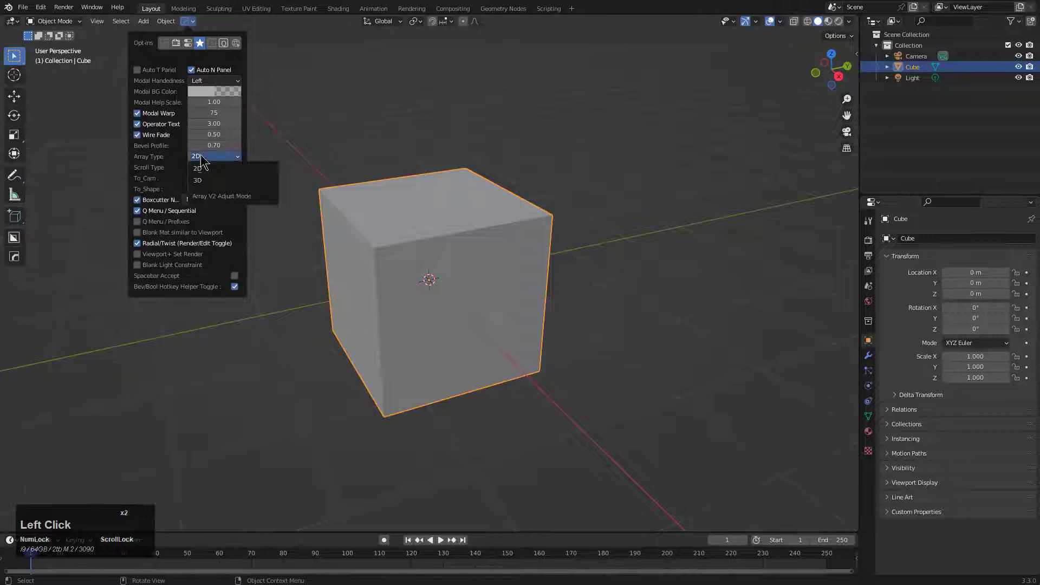
pyautogui.click(206, 178)
pyautogui.click(167, 69)
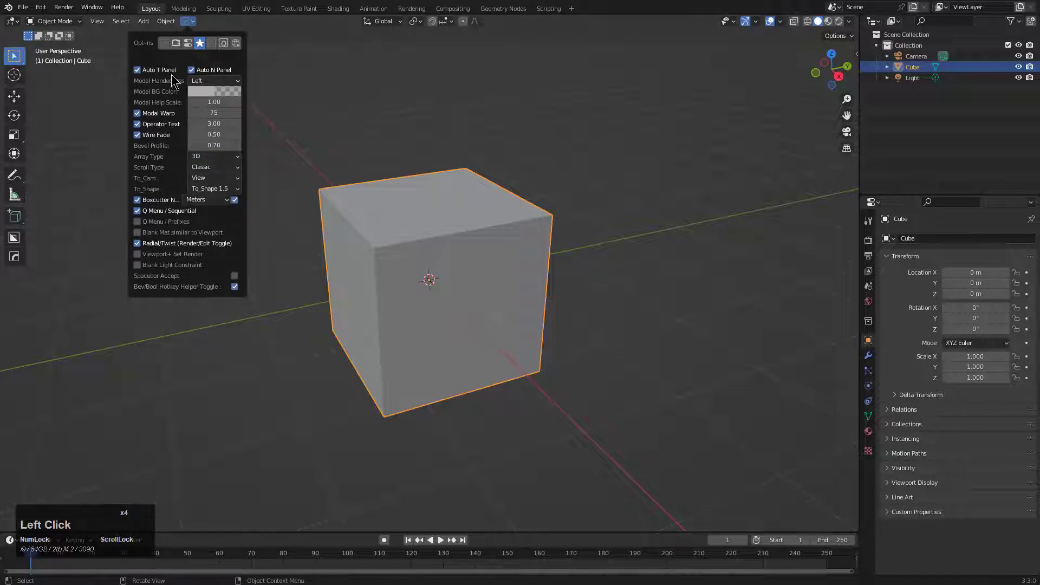
pyautogui.scroll(2, 414, 266)
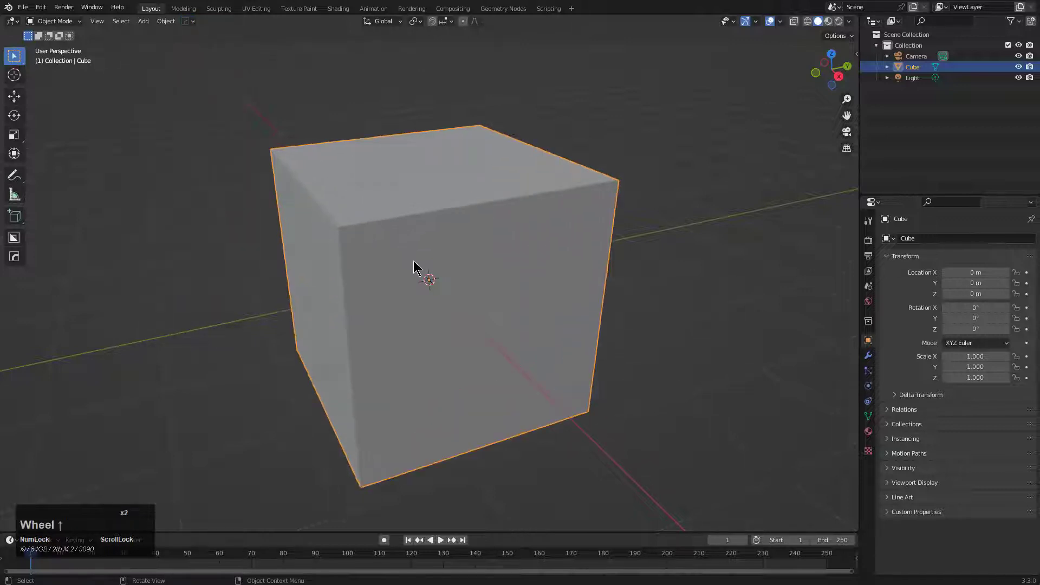
pyautogui.press('alt')
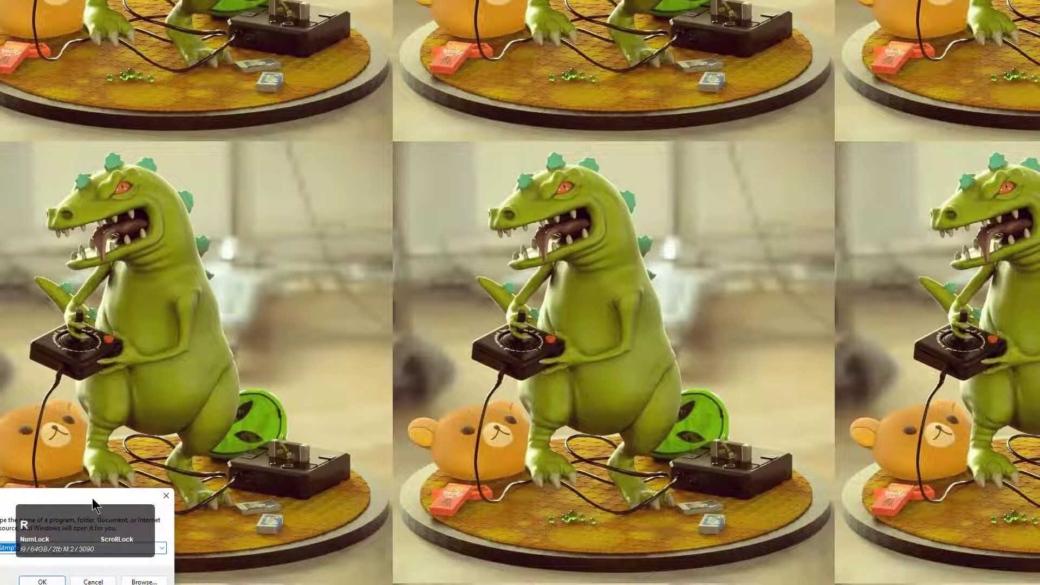
# Step: Open blender.crash.txt from the Windows temp folder and examine its exception record and Python backtrace
pyautogui.moveTo(92, 498); pyautogui.dragTo(380, 250)
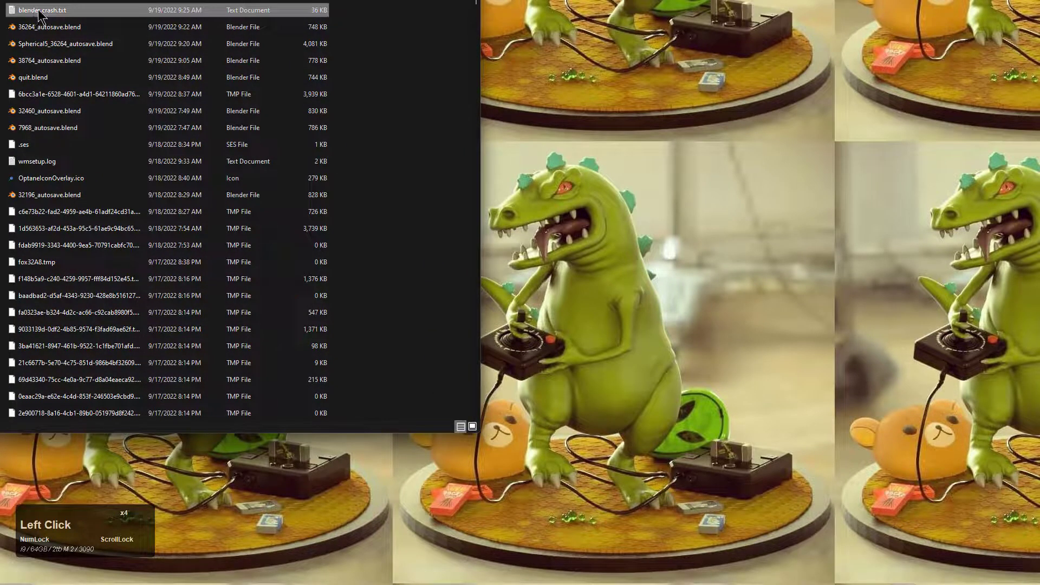
pyautogui.doubleClick(181, 13)
pyautogui.click(463, 0)
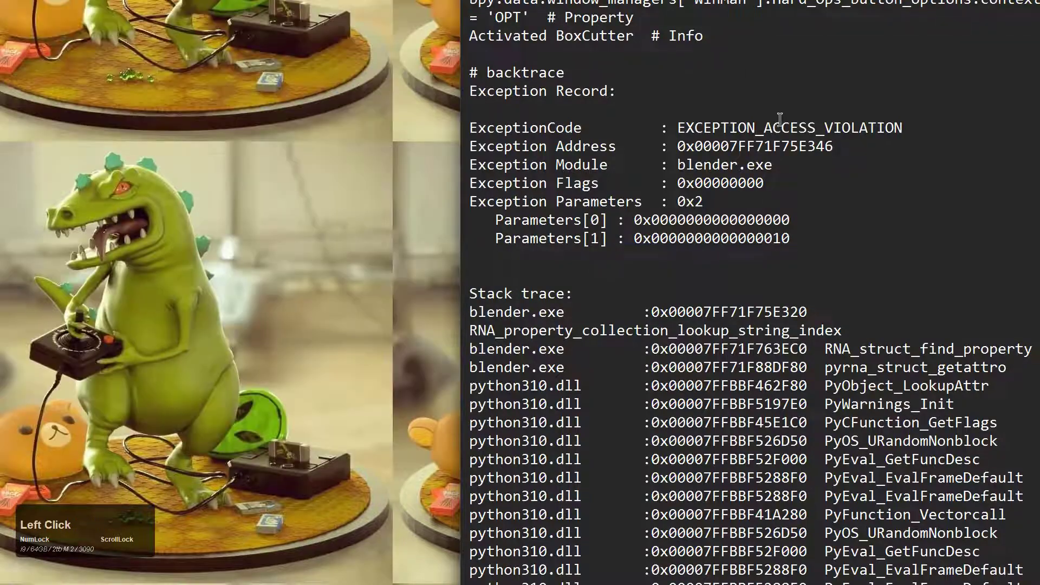
pyautogui.scroll(5, 693, 122)
pyautogui.scroll(-10, 885, 238)
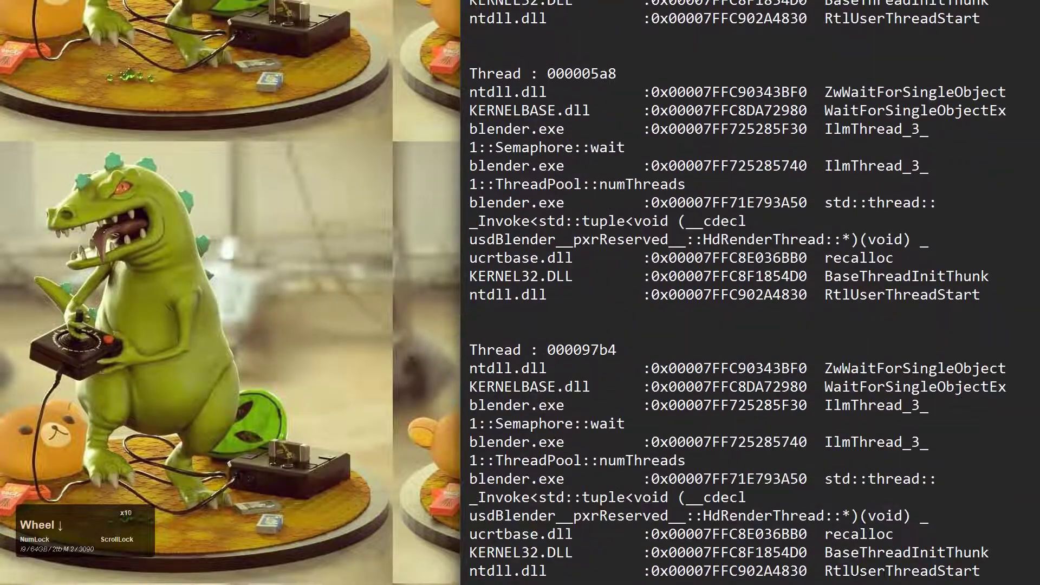
pyautogui.moveTo(1036, 238); pyautogui.dragTo(1036, 516)
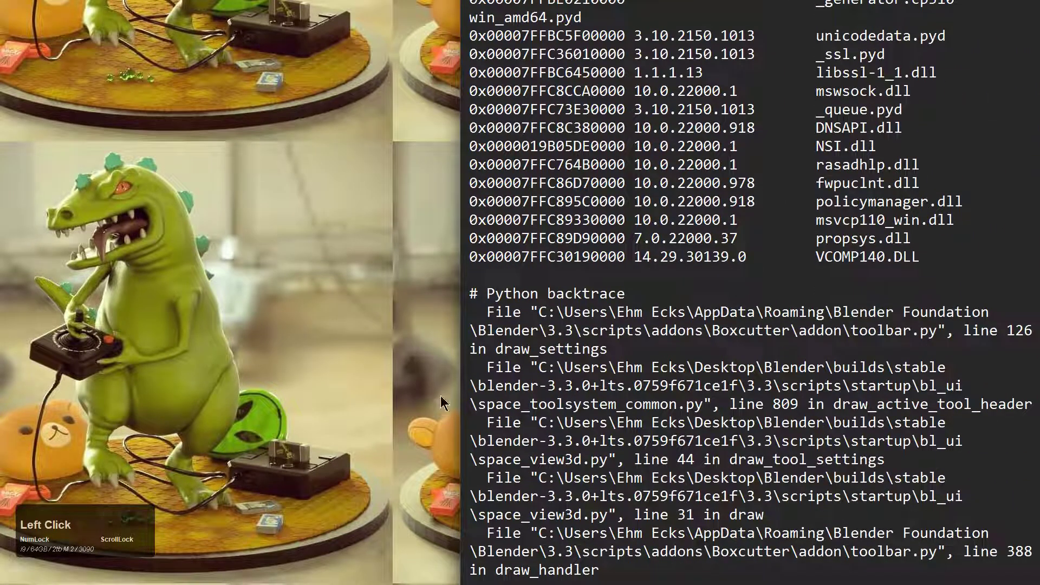
pyautogui.moveTo(457, 369); pyautogui.dragTo(1, 348)
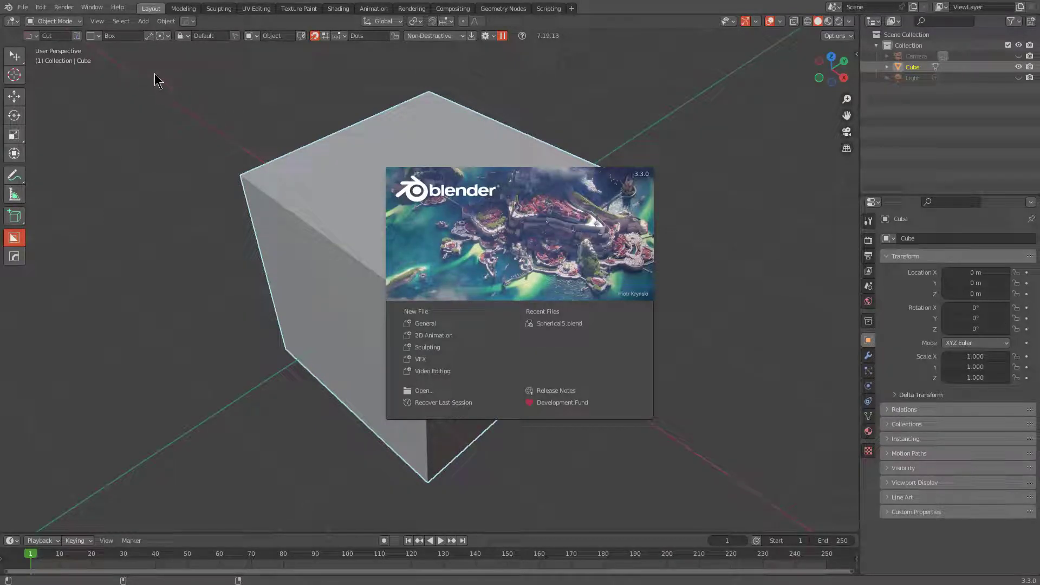
# Step: Dismiss the Blender splash screen and load the factory settings
pyautogui.click(30, 12)
pyautogui.click(23, 7)
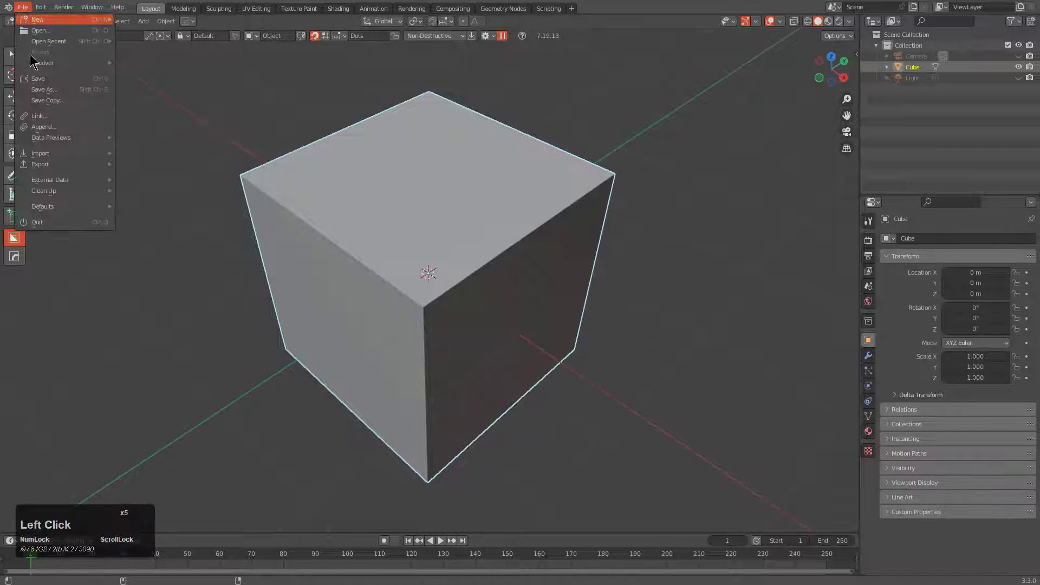
pyautogui.moveTo(67, 208)
pyautogui.click(161, 217)
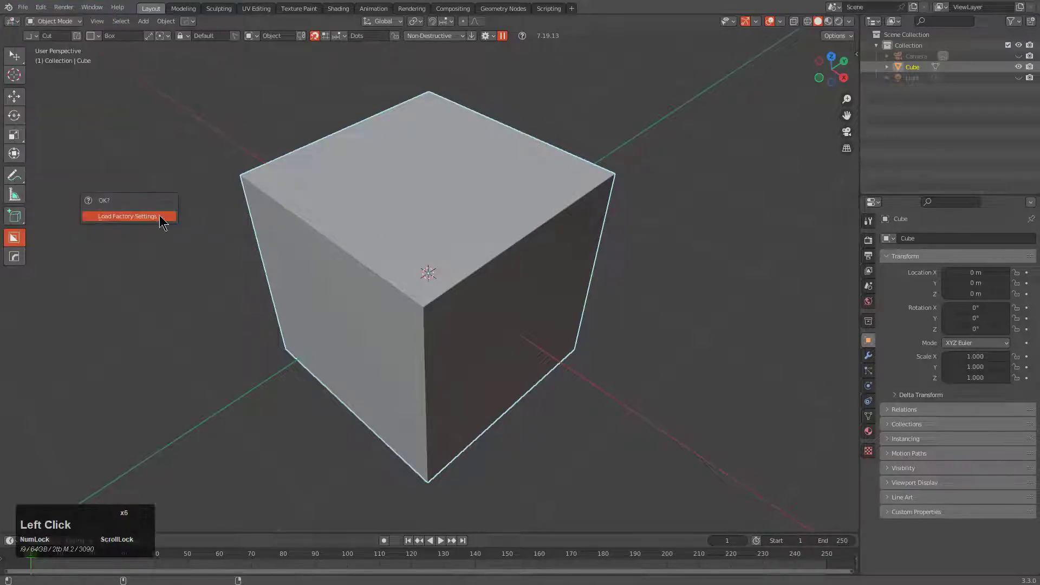
pyautogui.click(160, 217)
# Step: Turn on the BoxCutter and Hard Ops 9 add-ons in Blender's preferences and close the window
pyautogui.click(41, 7)
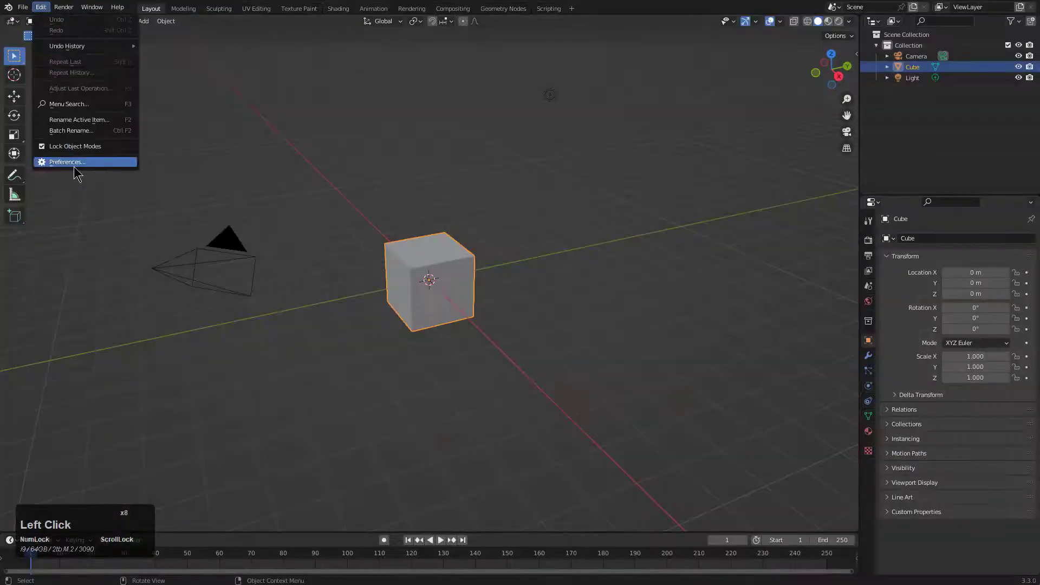
pyautogui.click(75, 172)
pyautogui.click(19, 126)
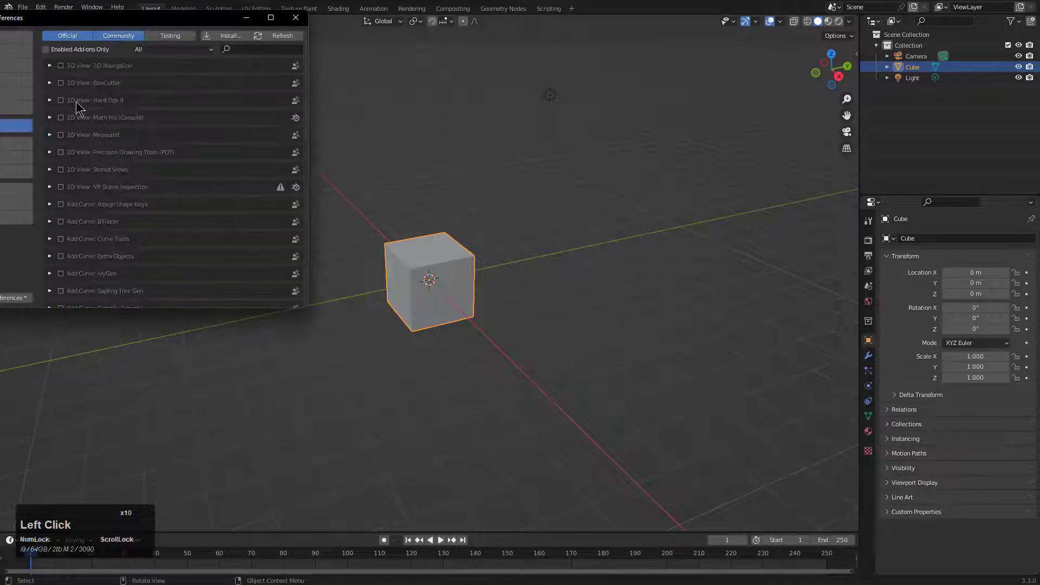
pyautogui.click(62, 83)
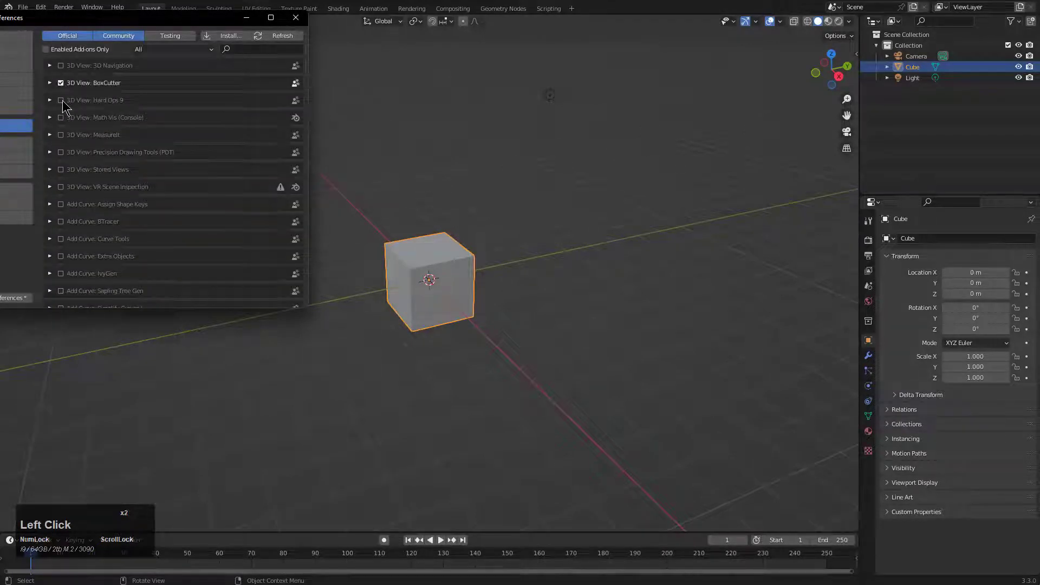
pyautogui.click(62, 102)
pyautogui.click(294, 19)
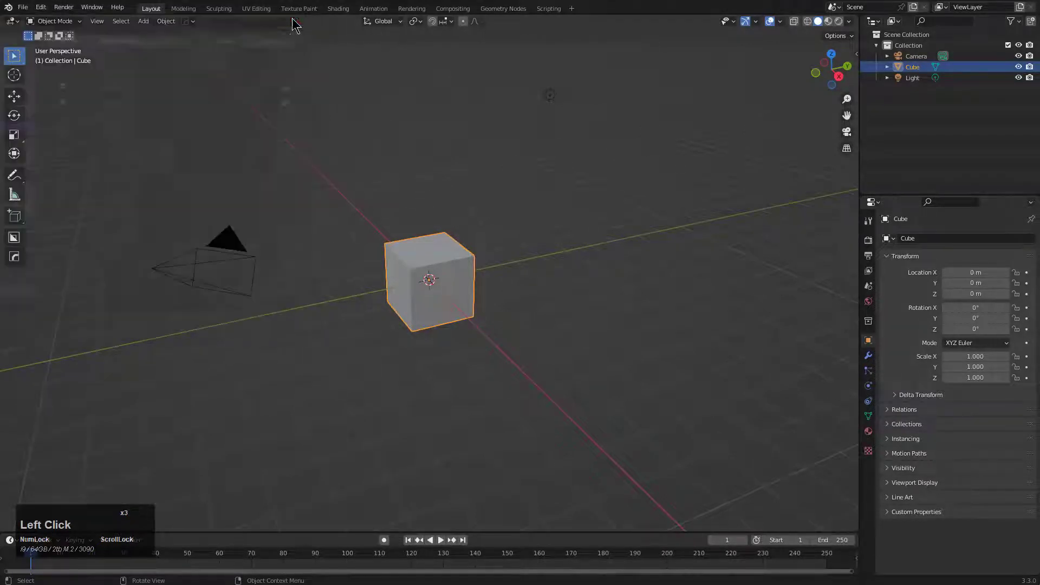
# Step: Activate BoxCutter on the cube, and in the Hard Ops opt-ins enable Auto T Panel and set Array Type to 3D
pyautogui.scroll(3, 438, 223)
pyautogui.press('w')
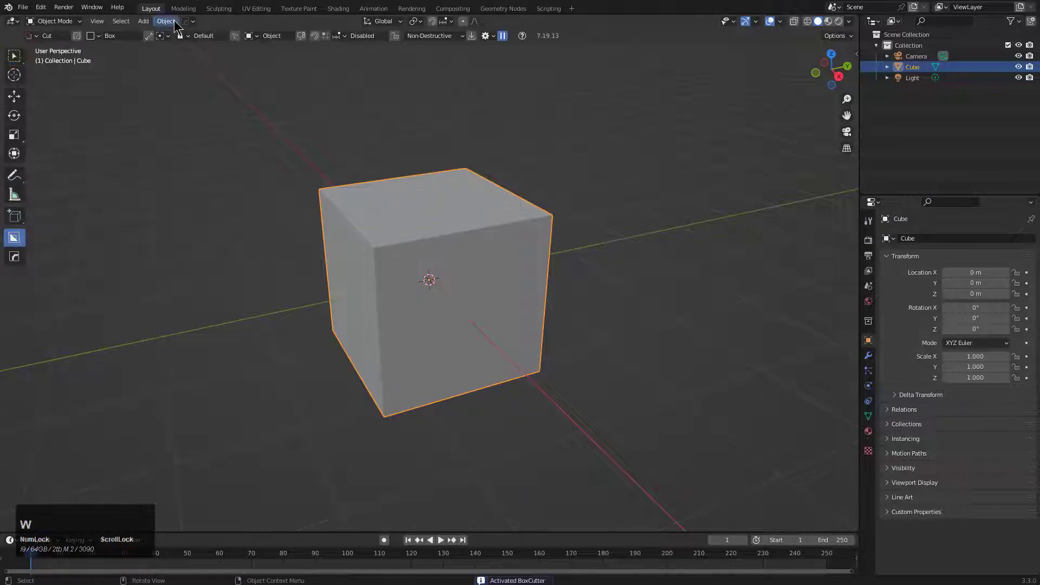
pyautogui.click(185, 20)
pyautogui.click(187, 43)
pyautogui.click(200, 42)
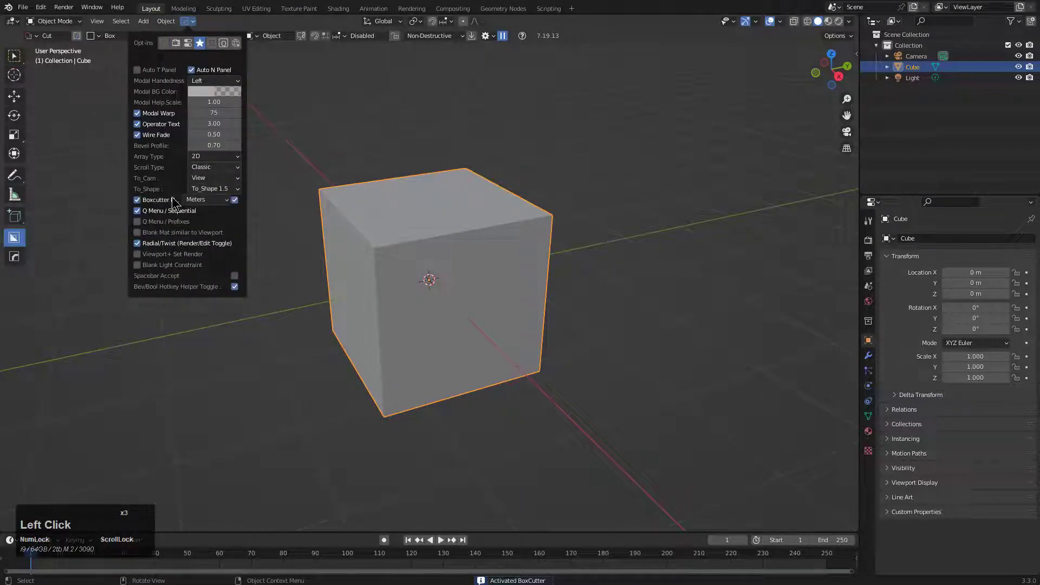
pyautogui.click(211, 181)
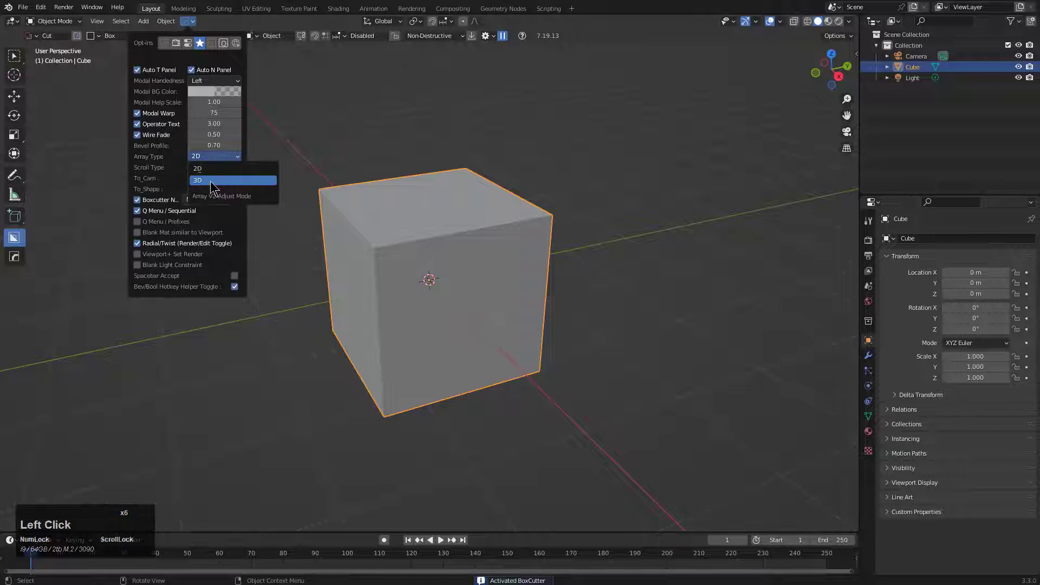
# Step: Set BoxCutter's shape to Circle with 32 vertices and turn on snapping
pyautogui.scroll(2, 427, 284)
pyautogui.moveTo(427, 284); pyautogui.dragTo(466, 297, button='middle')
pyautogui.press('d')
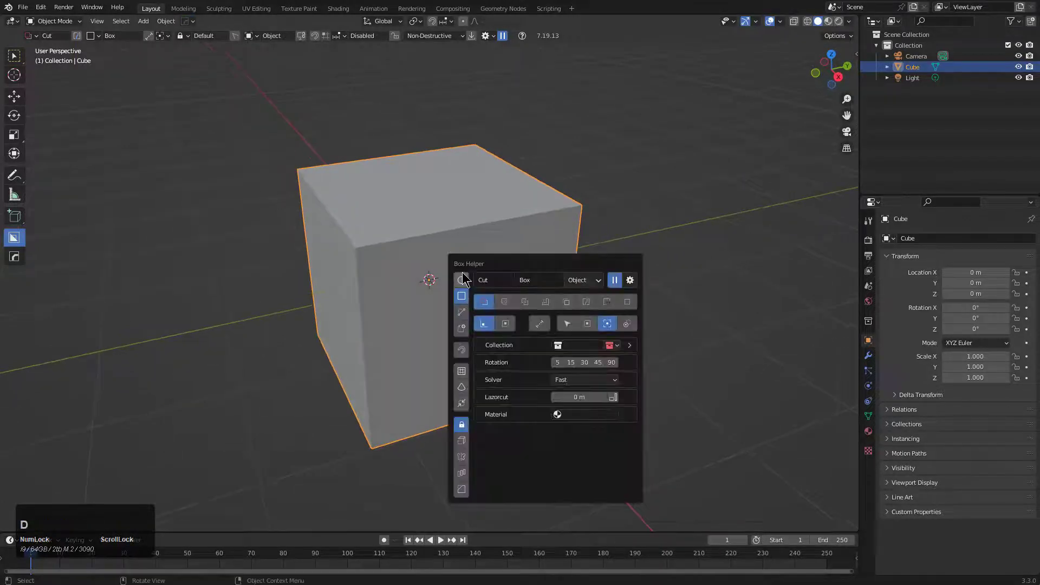
pyautogui.click(461, 296)
pyautogui.click(470, 326)
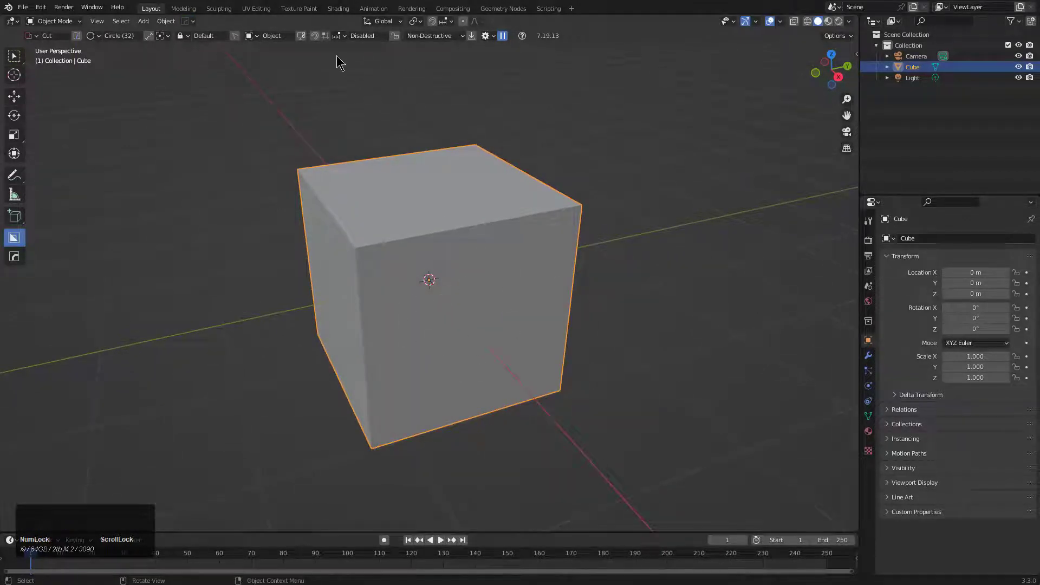
pyautogui.click(315, 36)
# Step: Draw a circle centred on the cube's front face, extrude it about 2.02 deep and intersect the cube with it
pyautogui.moveTo(462, 327); pyautogui.dragTo(552, 333)
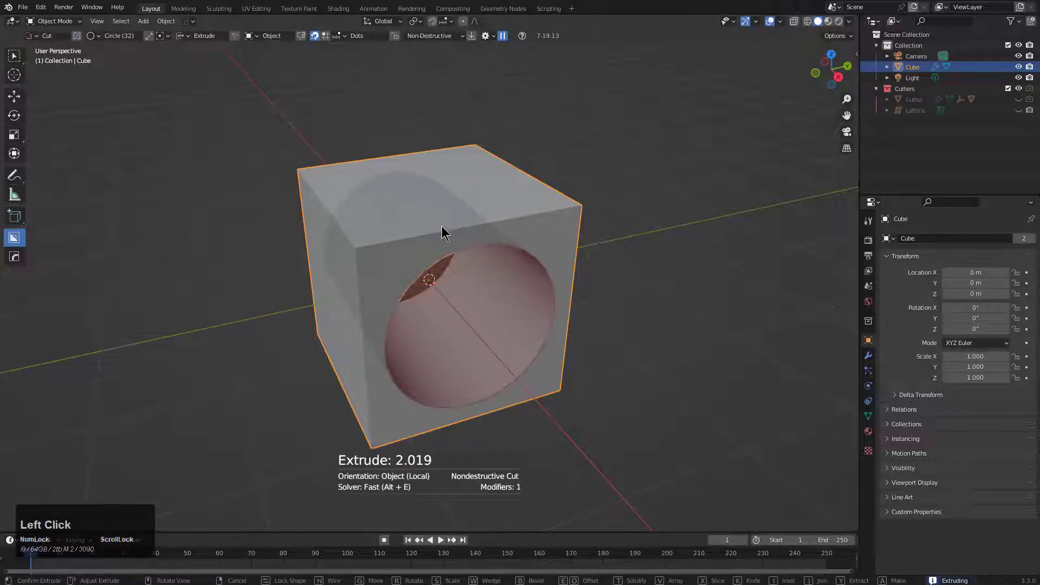
pyautogui.press('x')
pyautogui.press('x')
pyautogui.press('space')
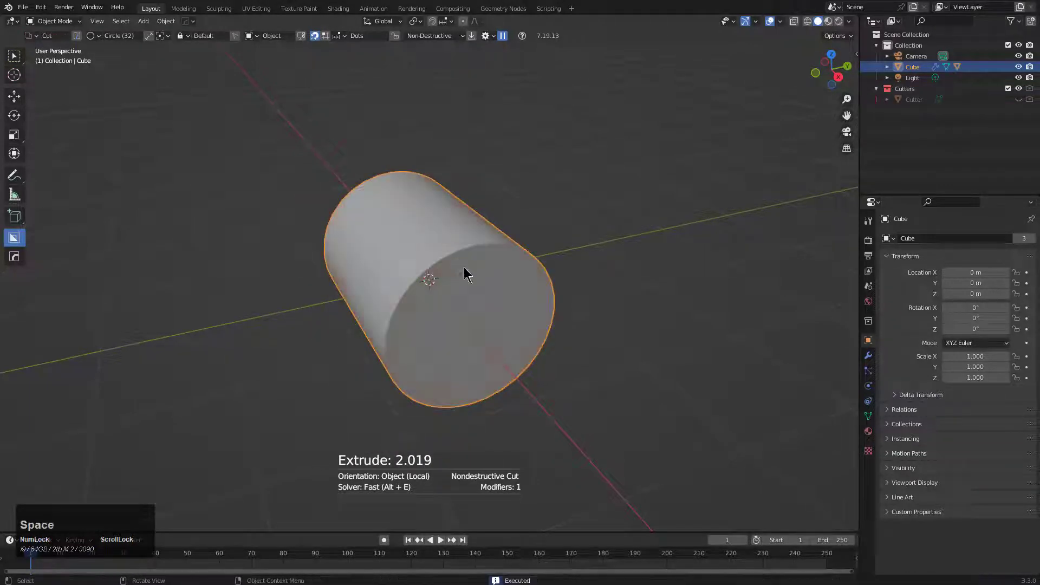
# Step: Select the cylinder's cutter with Hard Ops Ever Scroll, face it from the right and switch BoxCutter to the Box shape
pyautogui.press('q')
pyautogui.doubleClick(452, 307)
pyautogui.moveTo(448, 310); pyautogui.dragTo(427, 290, button='middle')
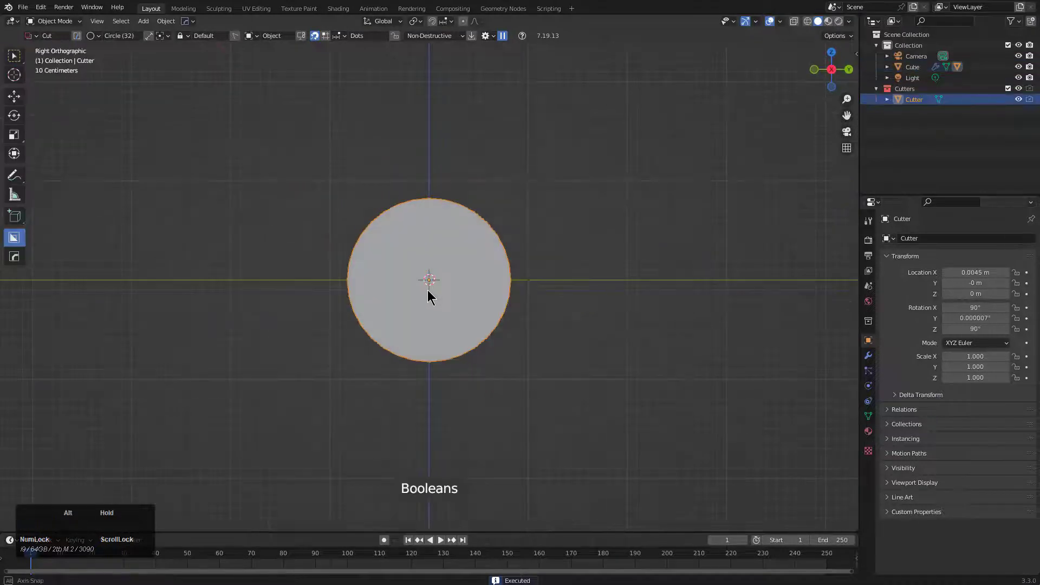
pyautogui.press('d')
pyautogui.click(425, 300)
pyautogui.scroll(2, 293, 276)
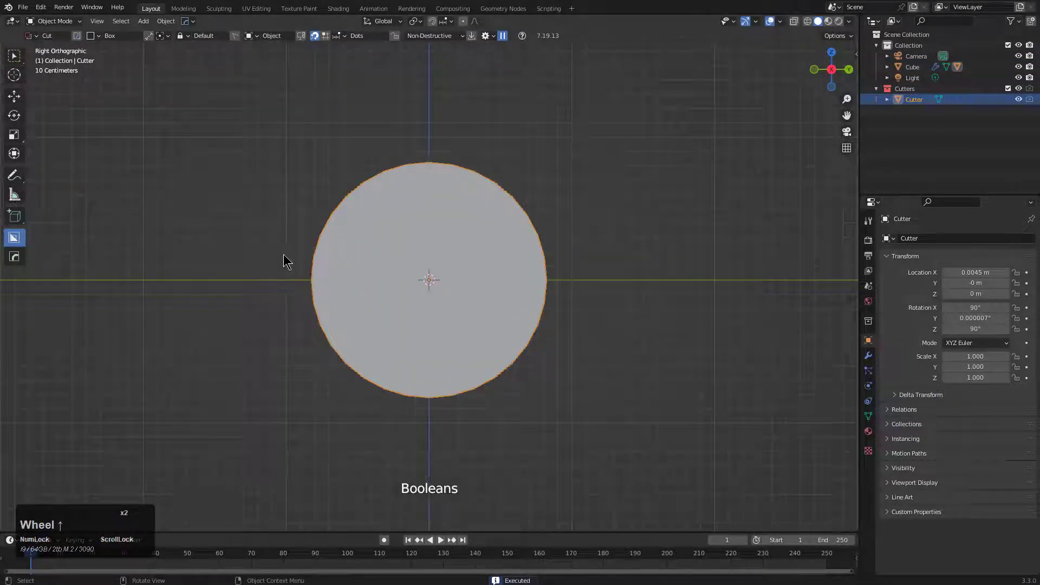
# Step: Draw a small box overlapping the cylinder cutter's side, extrude it about 2.67 along its length and set it to Join
pyautogui.moveTo(292, 252); pyautogui.dragTo(352, 306)
pyautogui.moveTo(352, 307); pyautogui.dragTo(368, 321, button='middle')
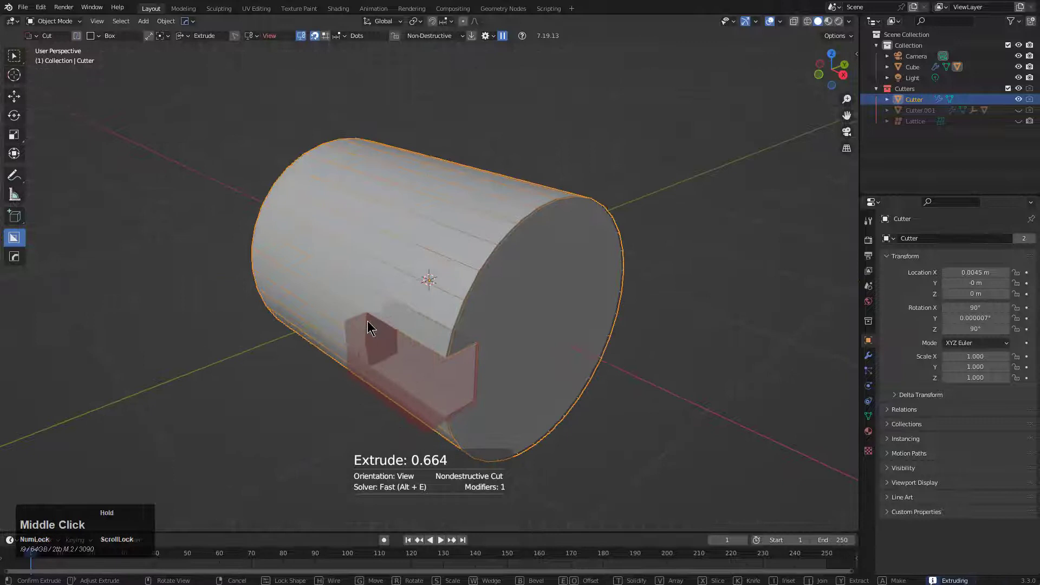
pyautogui.press('j')
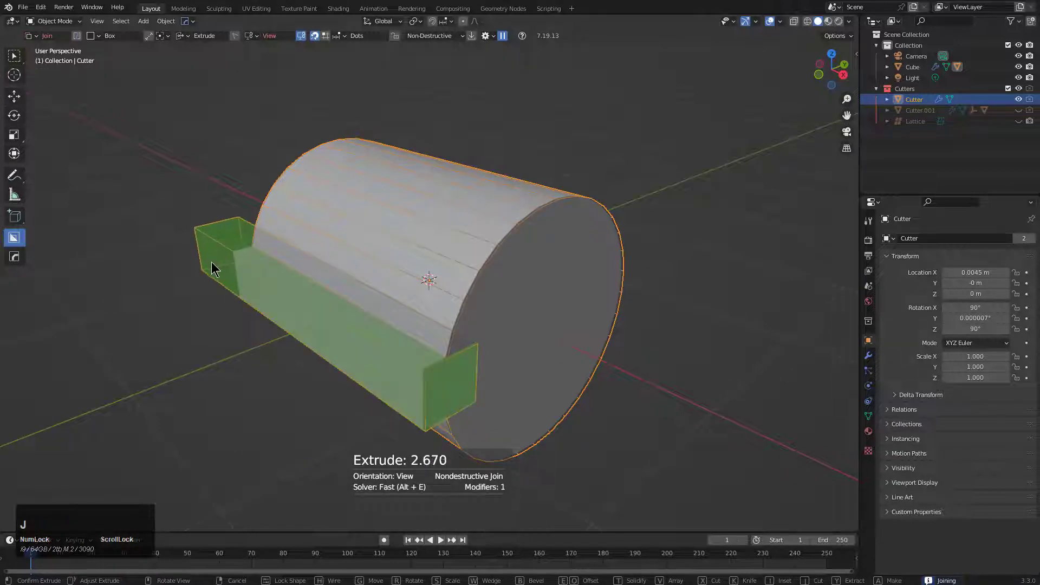
# Step: Bevel the joined box about 0.076 wide, offset its end to a Z dimension of about 2.56 and finish the shape
pyautogui.press('b')
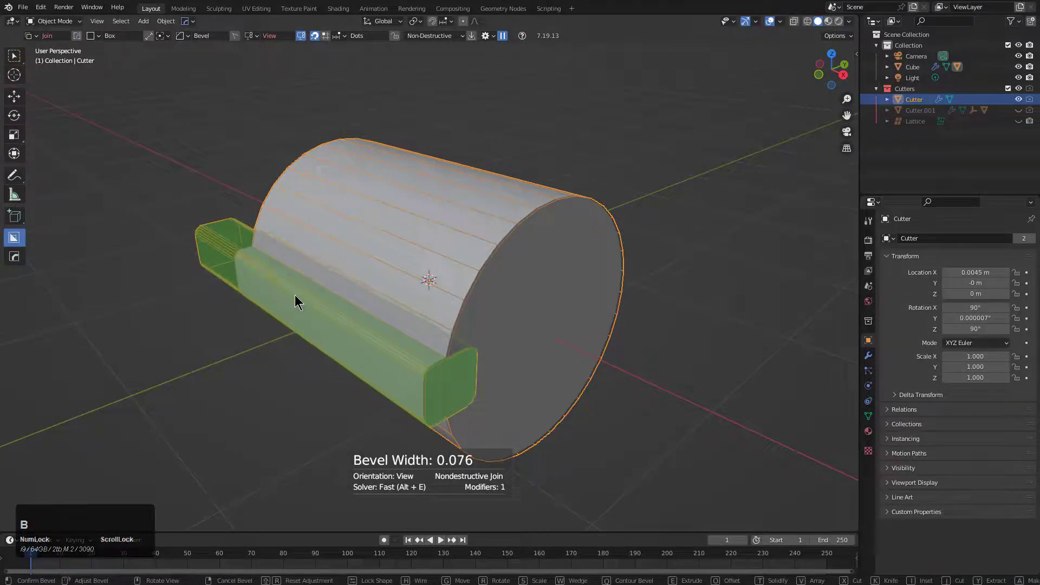
pyautogui.press('Tab')
pyautogui.press('e')
pyautogui.press('e')
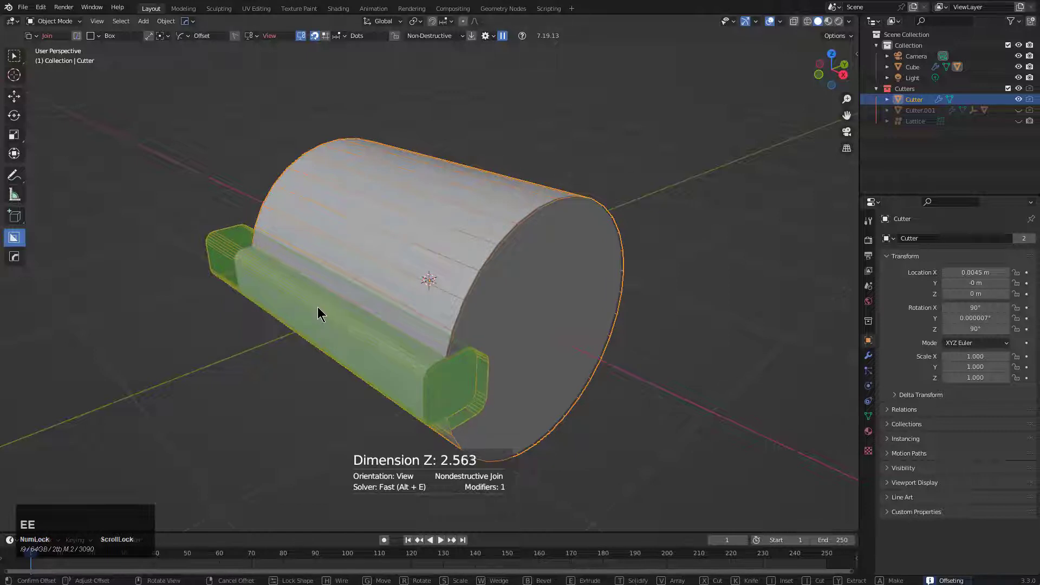
pyautogui.click(319, 310)
pyautogui.press('space')
# Step: Select the main Cube body and mirror it across the Y axis with a Hard Ops mirror modifier
pyautogui.moveTo(439, 330); pyautogui.dragTo(452, 350, button='middle')
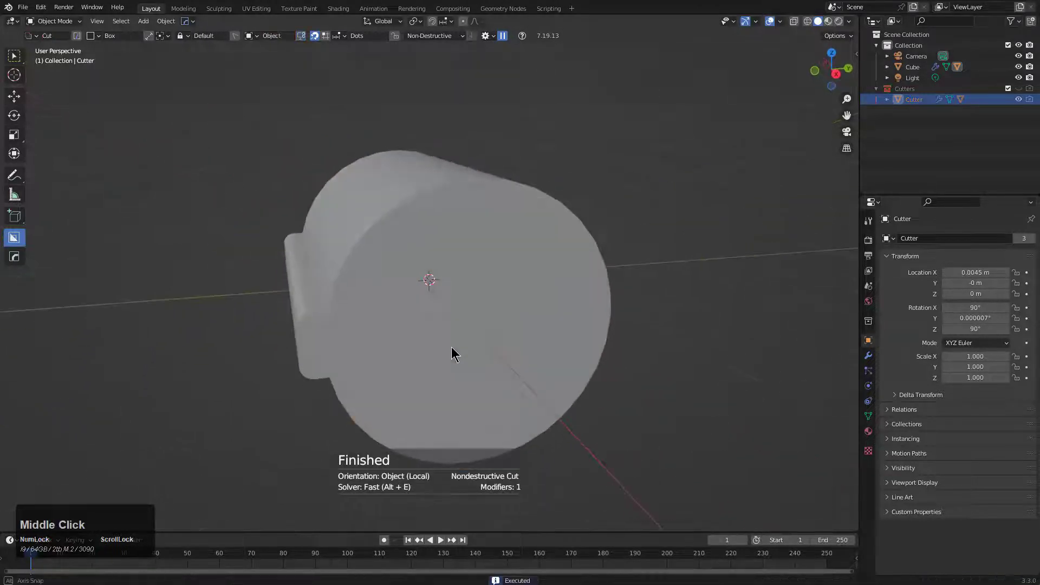
pyautogui.click(449, 347)
pyautogui.hotkey('alt', 'x')
pyautogui.click(352, 286)
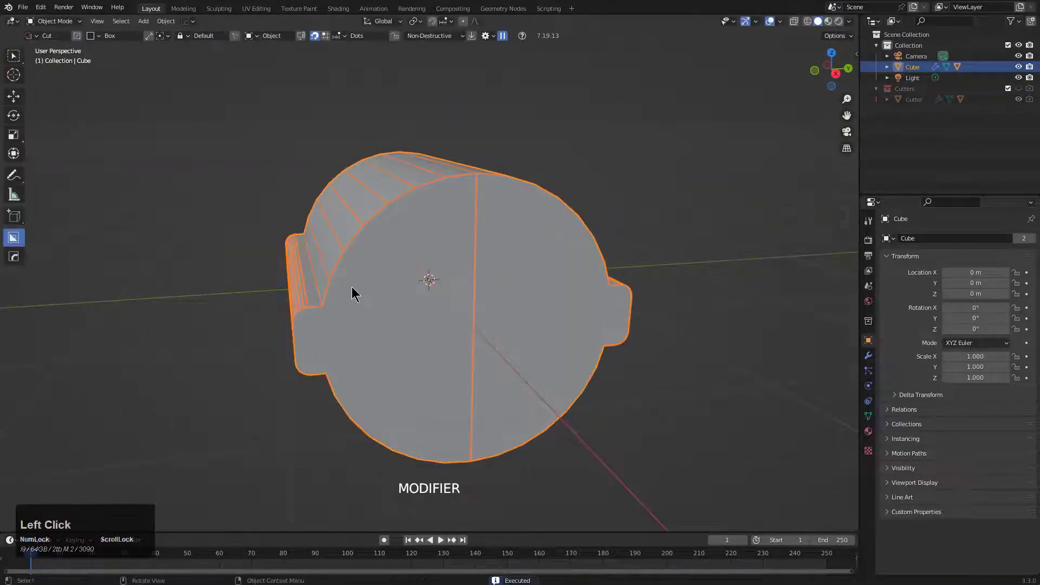
# Step: Use Hard Ops Face Extract with Decimate on to inset the body's end face and extrude it inward as a boolean cut
pyautogui.moveTo(353, 291); pyautogui.dragTo(448, 340, button='middle')
pyautogui.press('q')
pyautogui.moveTo(530, 372)
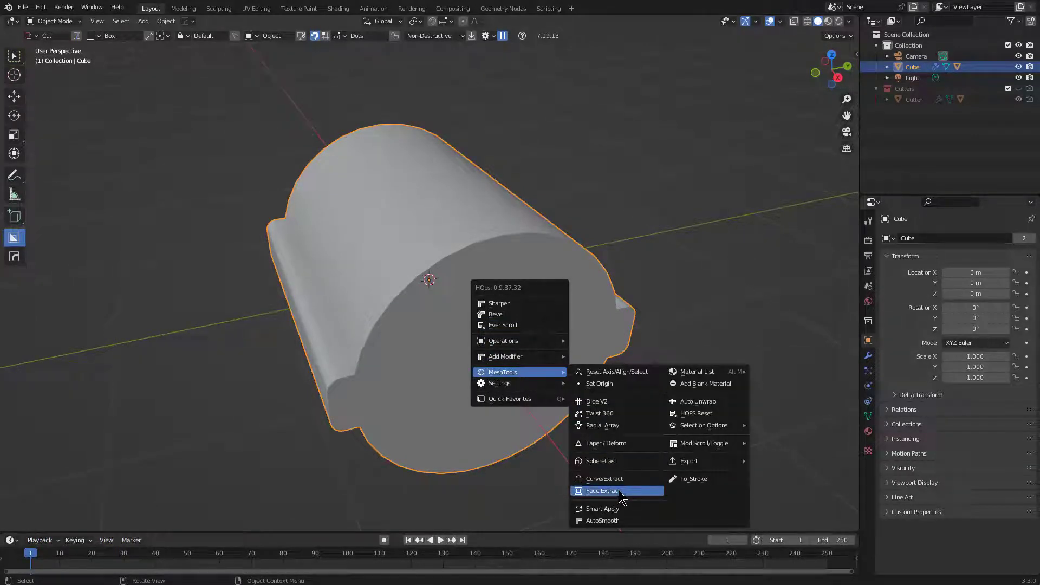
pyautogui.click(620, 491)
pyautogui.press('d')
pyautogui.press('space')
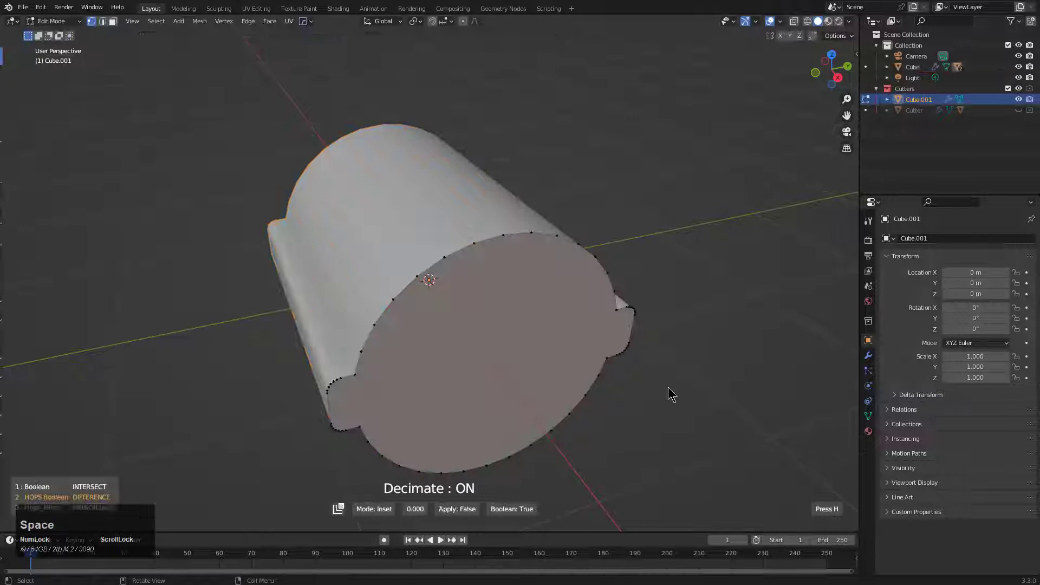
pyautogui.click(657, 380)
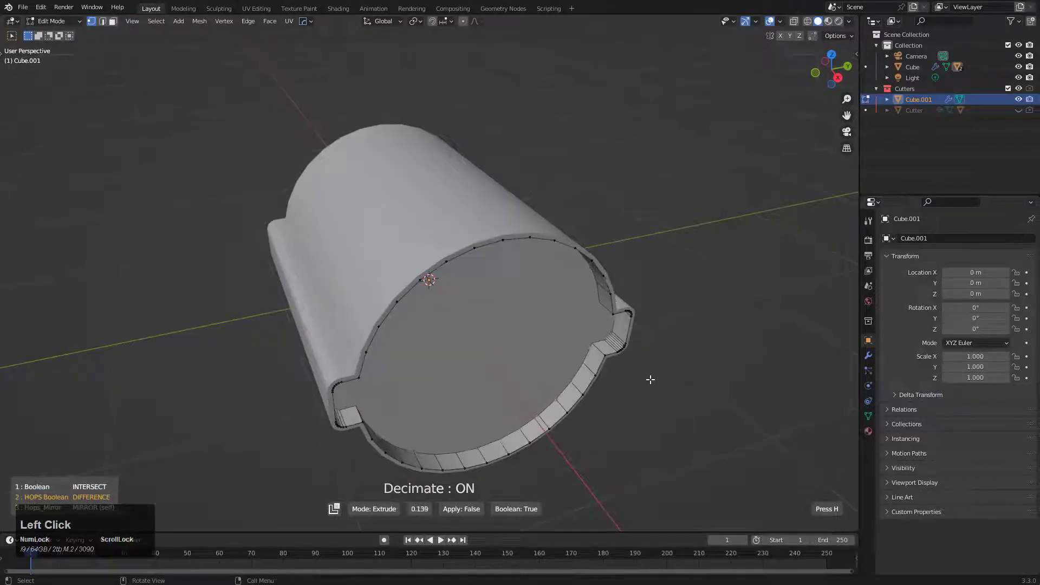
pyautogui.click(556, 313)
# Step: Switch BoxCutter to Ngon and cut a trapezoidal notch into the middle of the extracted cutter's inner edge from the top view
pyautogui.keyDown('alt'); pyautogui.moveTo(555, 307); pyautogui.dragTo(491, 336, button='middle'); pyautogui.keyUp('alt')
pyautogui.scroll(2, 491, 336)
pyautogui.press('d')
pyautogui.click(491, 336)
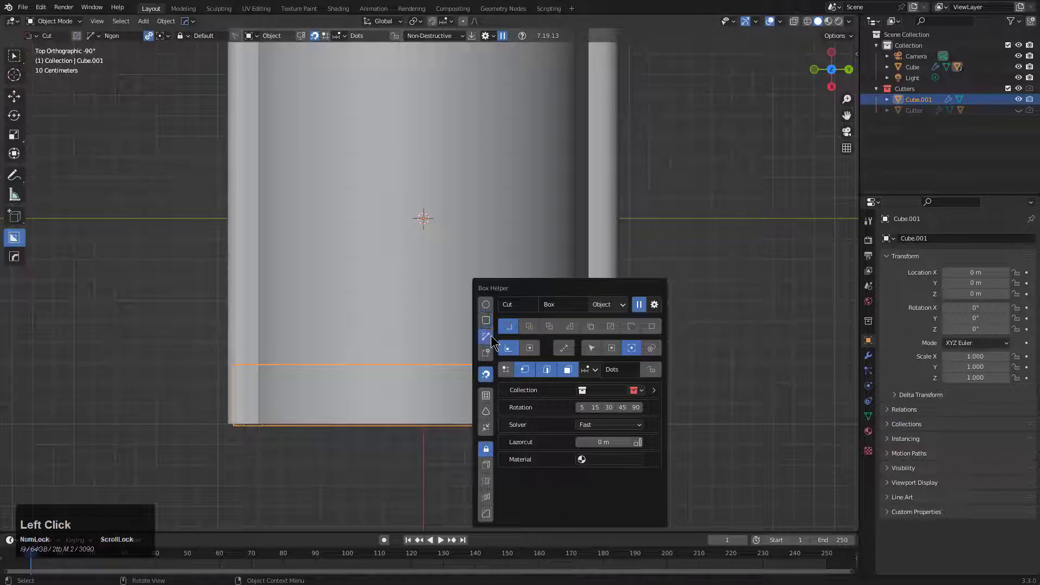
pyautogui.click(292, 342)
pyautogui.click(323, 395)
pyautogui.click(508, 400)
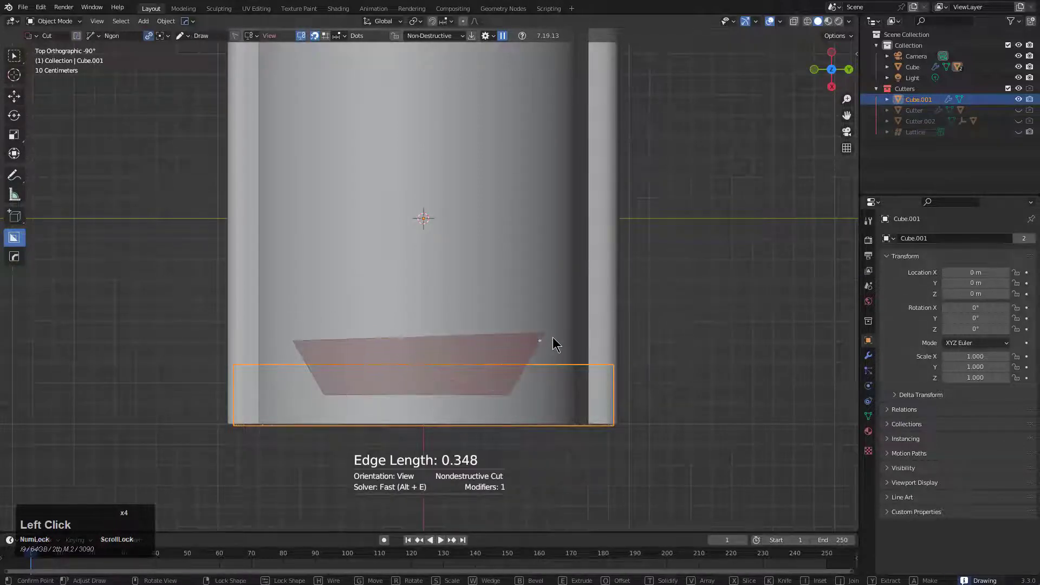
pyautogui.press('space')
# Step: Trim the inner corner at the same cutter's negative-Y end with a second ngon cut
pyautogui.click(271, 376)
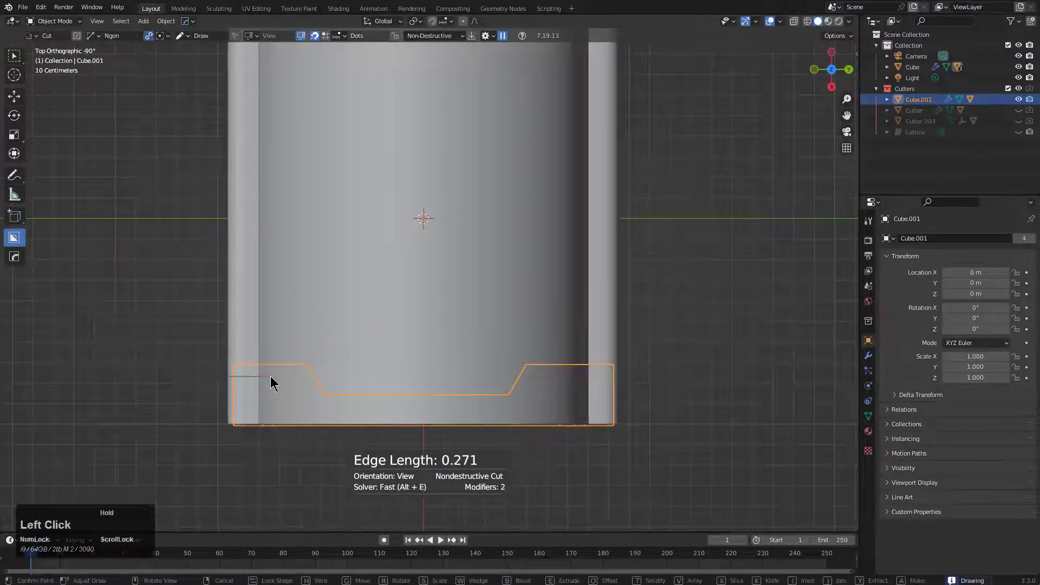
pyautogui.click(289, 346)
pyautogui.press('space')
# Step: Select the main Cube body, hide its cutters and configure the viewport to Eevee HQ
pyautogui.moveTo(198, 349); pyautogui.dragTo(445, 301, button='middle')
pyautogui.click(382, 306)
pyautogui.press('x')
pyautogui.hotkey('alt', 'v')
pyautogui.press('e')
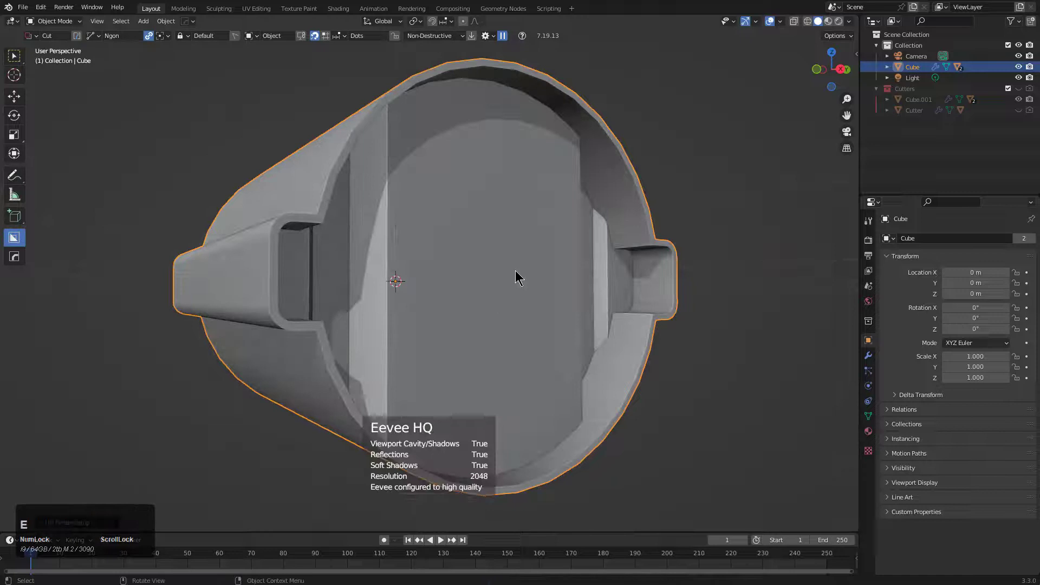
# Step: Cut a 32-vertex circular pocket into the centre of the recessed face and bevel its rim about 0.193 wide
pyautogui.moveTo(516, 274); pyautogui.dragTo(510, 294, button='middle')
pyautogui.press('d')
pyautogui.click(511, 262)
pyautogui.moveTo(496, 316); pyautogui.dragTo(541, 318)
pyautogui.press('b')
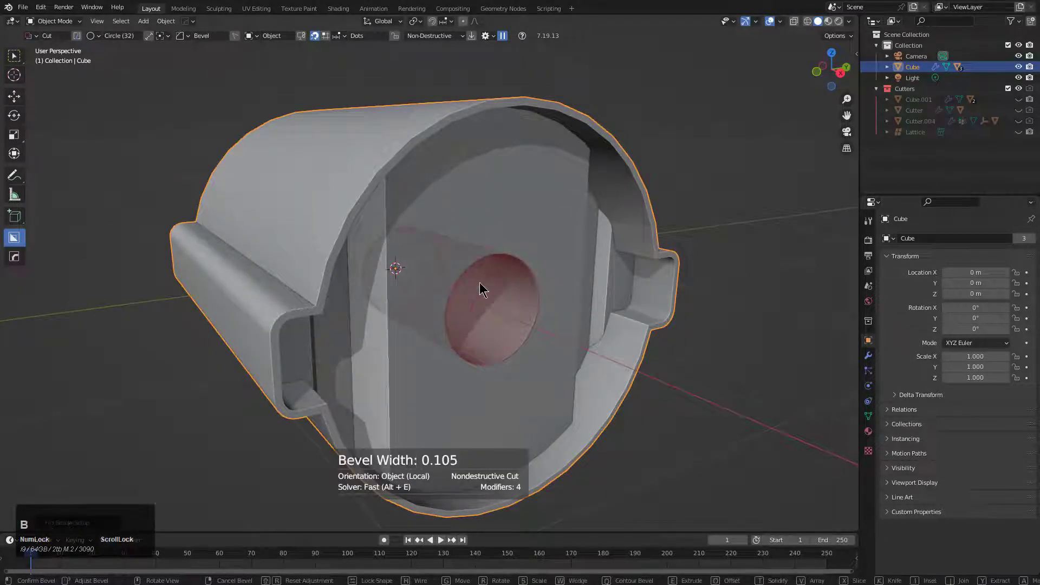
pyautogui.scroll(-3, 520, 297)
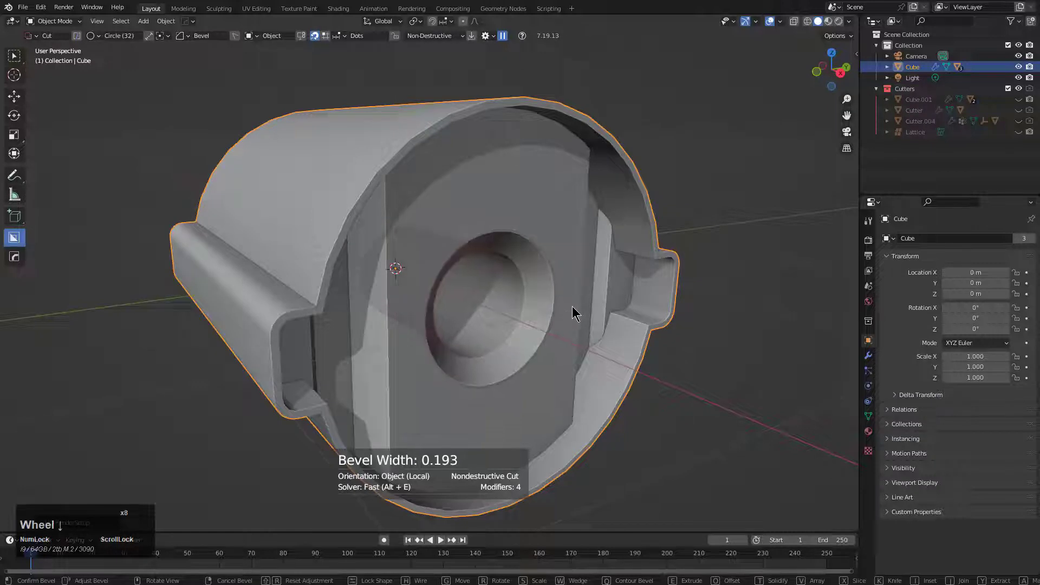
pyautogui.press('space')
# Step: Face the part from the right, leave this Blender window and dismiss the splash screen of the newly started session
pyautogui.moveTo(577, 307); pyautogui.dragTo(525, 281, button='middle')
pyautogui.scroll(2, 525, 282)
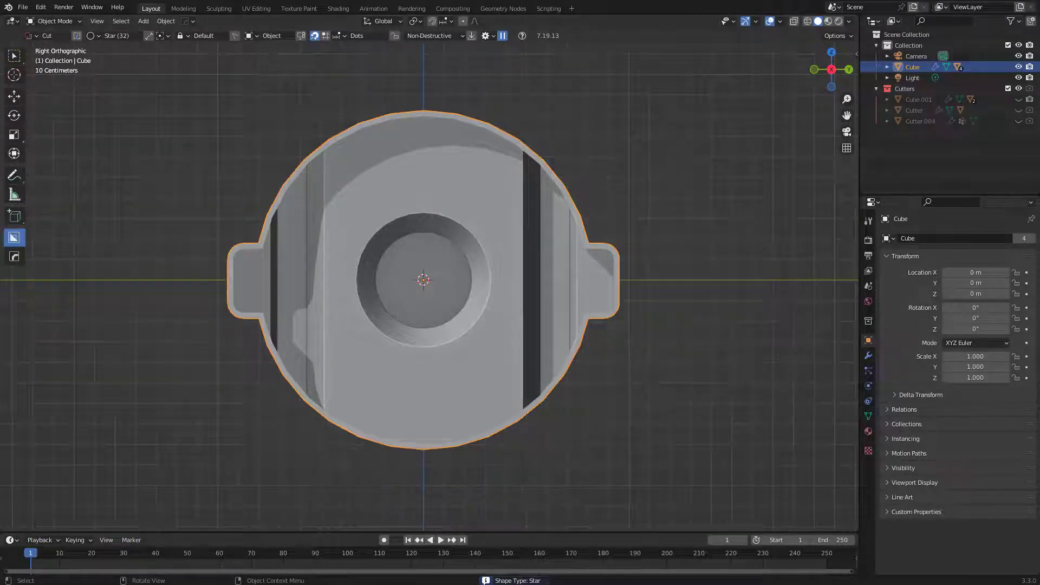
pyautogui.click(1022, 5)
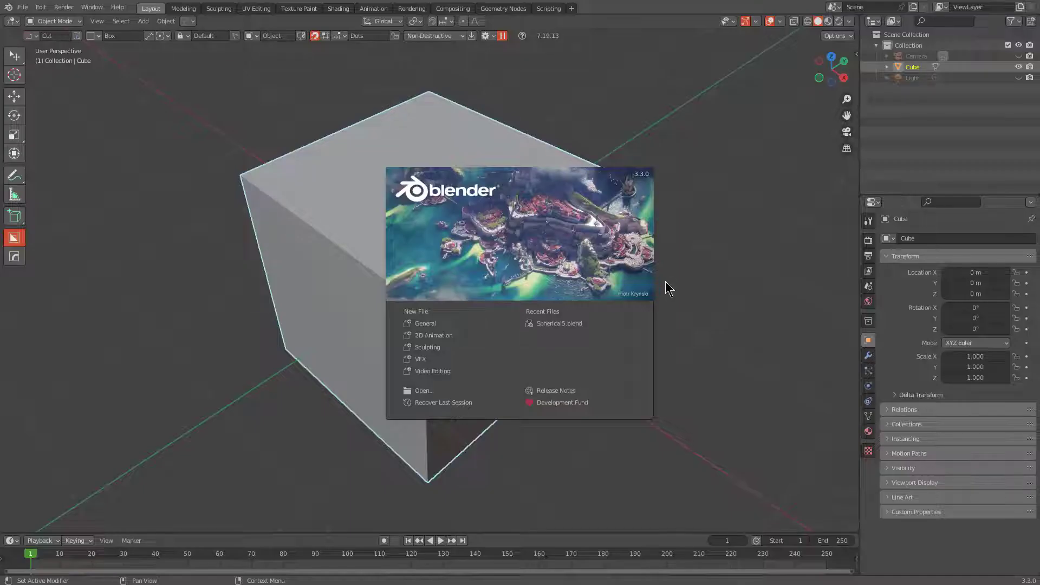
pyautogui.click(432, 134)
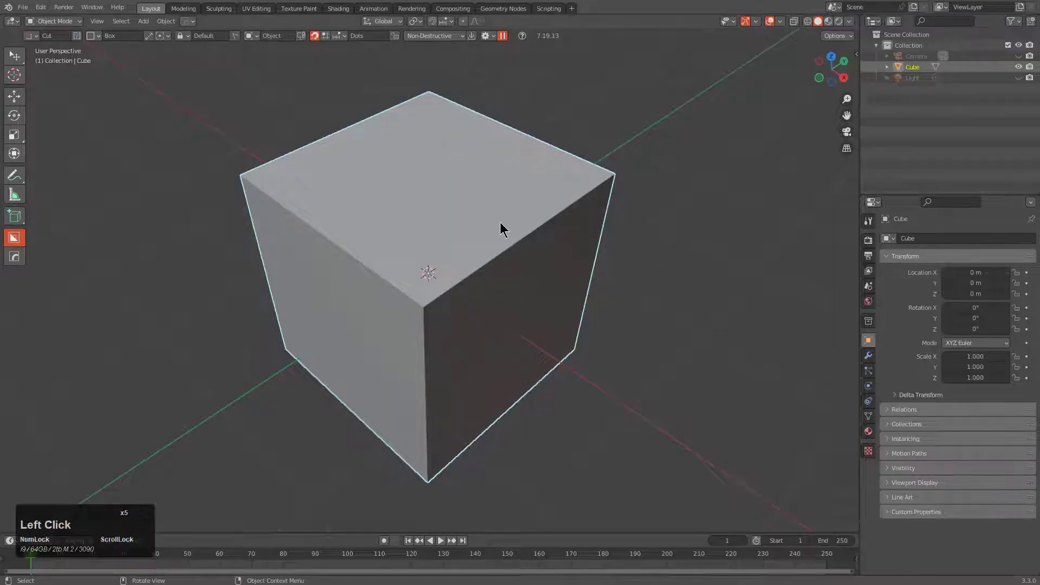
# Step: Cut a box out of the new cube's front corner and mirror the cube across the Y and Z axes
pyautogui.moveTo(501, 221); pyautogui.dragTo(412, 331)
pyautogui.click(489, 388)
pyautogui.hotkey('alt', 'x')
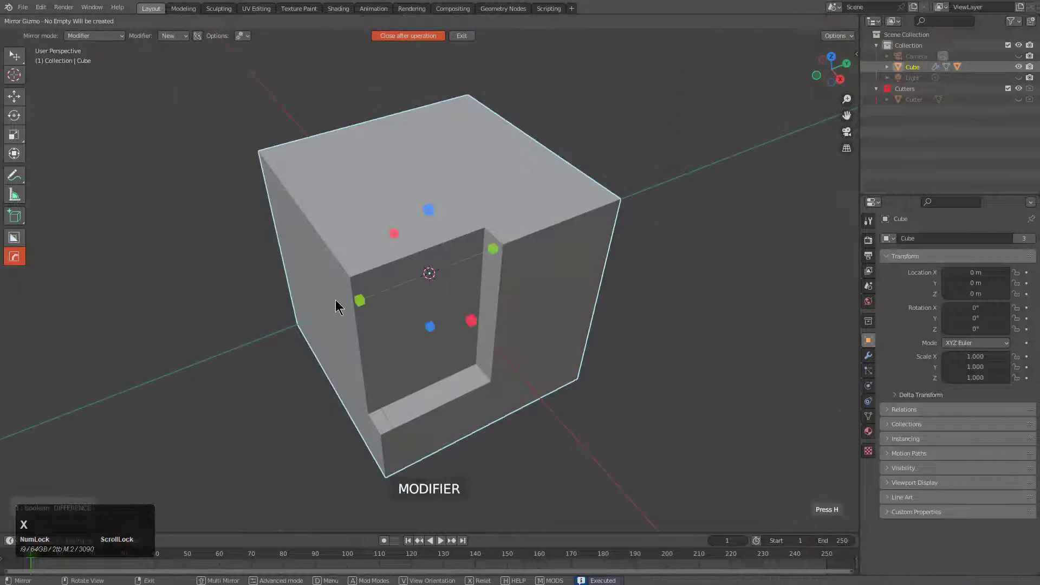
pyautogui.click(360, 301)
pyautogui.hotkey('alt', 'x')
pyautogui.moveTo(541, 320); pyautogui.dragTo(402, 294, button='middle')
pyautogui.click(429, 212)
# Step: Switch BoxCutter to the Circle shape with 32 vertices
pyautogui.press('d')
pyautogui.click(504, 263)
pyautogui.scroll(5, 471, 349)
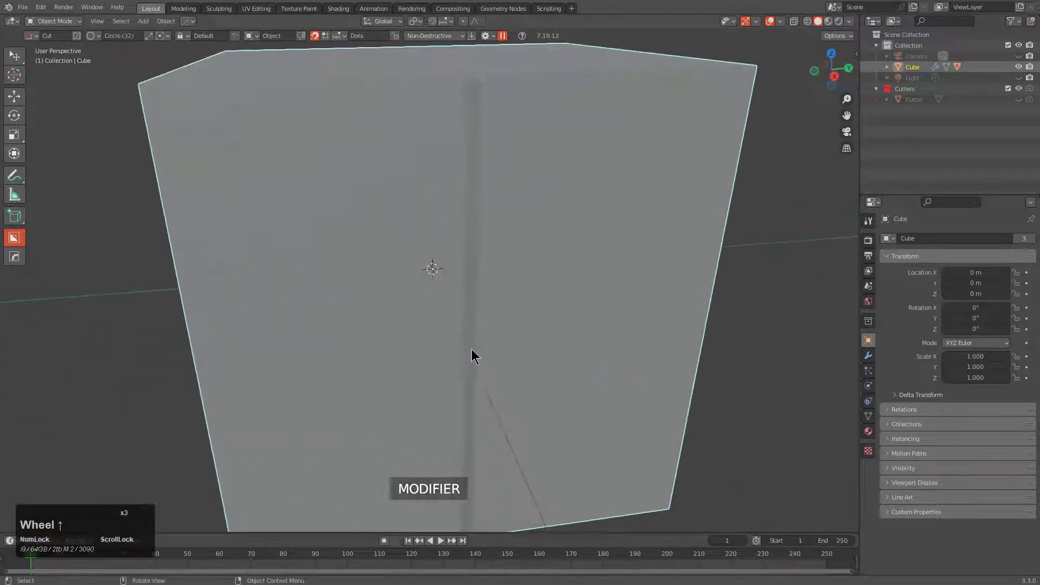
pyautogui.press('ctrl')
pyautogui.press('ctrl')
pyautogui.press('ctrl')
pyautogui.moveTo(476, 379)
pyautogui.mouseDown()
pyautogui.moveTo(520, 388)
pyautogui.moveTo(492, 379)
pyautogui.mouseUp()
pyautogui.moveTo(492, 378); pyautogui.dragTo(530, 327, button='middle')
# Step: Select the box cutter with Hard Ops Ever Scroll and move it about -0.14 m along global Y
pyautogui.press('q')
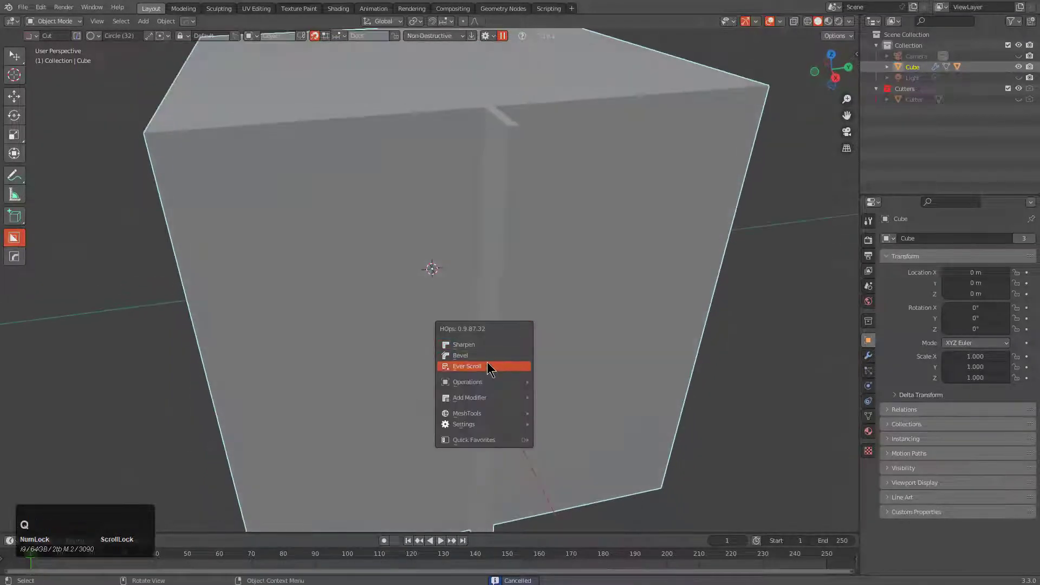
pyautogui.click(486, 366)
pyautogui.press('g')
pyautogui.press('x')
pyautogui.press('y')
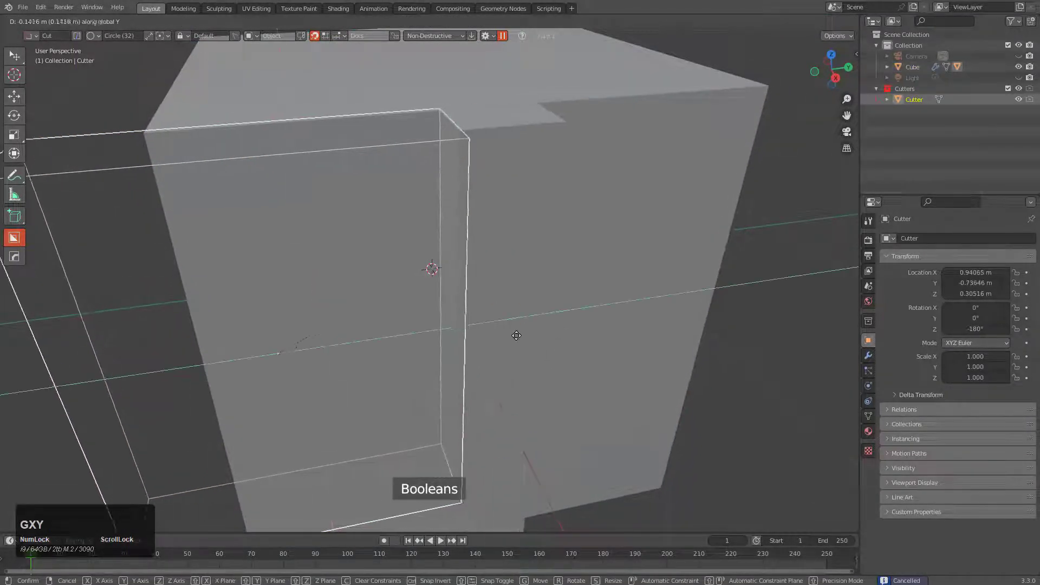
pyautogui.click(509, 319)
# Step: Cut a beveled 32-vertex circular pocket into the centre of the cube's front face
pyautogui.moveTo(502, 379)
pyautogui.keyDown('ctrl'); pyautogui.mouseDown()
pyautogui.moveTo(495, 401)
pyautogui.moveTo(603, 404)
pyautogui.mouseUp(); pyautogui.keyUp('ctrl')
pyautogui.press('b')
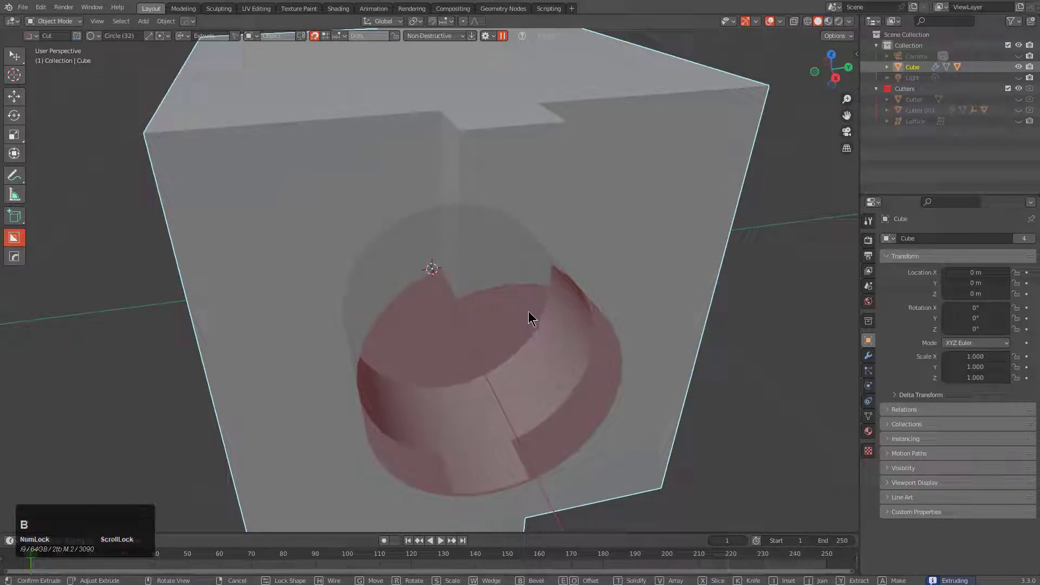
pyautogui.scroll(-2, 617, 338)
pyautogui.press('f')
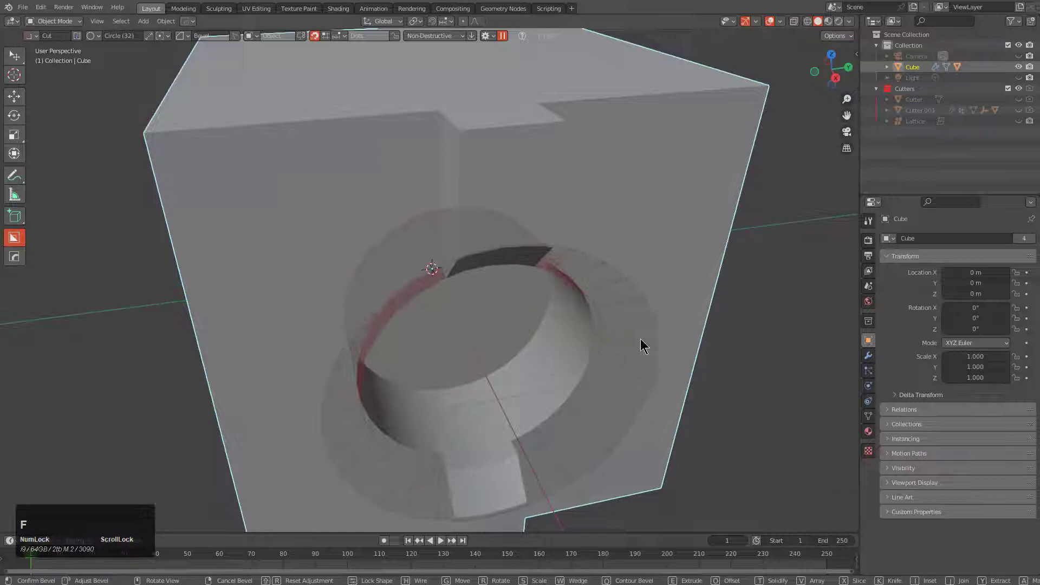
pyautogui.press('Tab')
pyautogui.press('space')
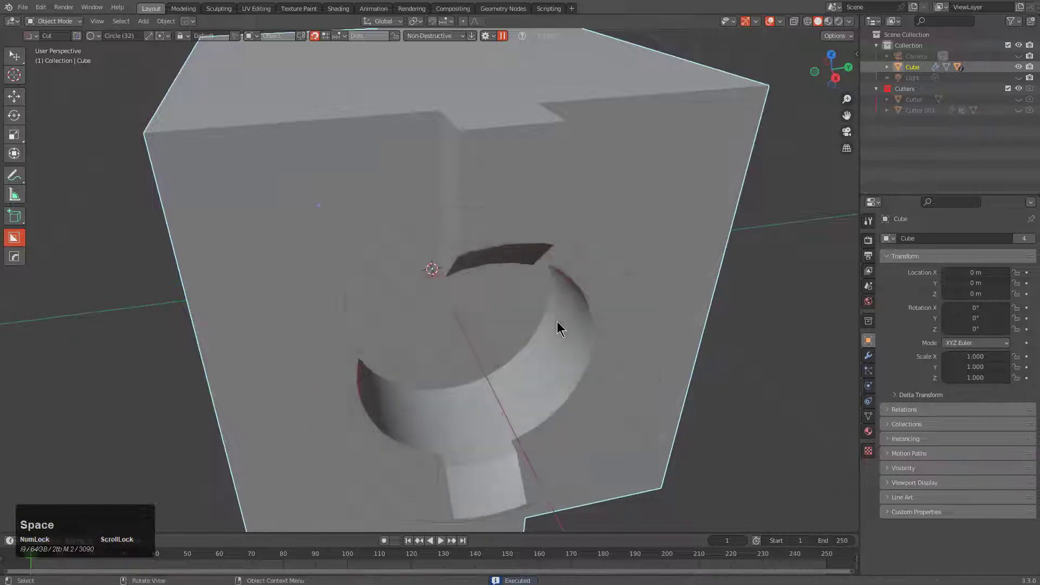
# Step: Switch BoxCutter to Ngon and slice off the cube's upper negative-Y corner diagonally from the right view
pyautogui.moveTo(557, 320); pyautogui.dragTo(423, 237, button='middle')
pyautogui.press('d')
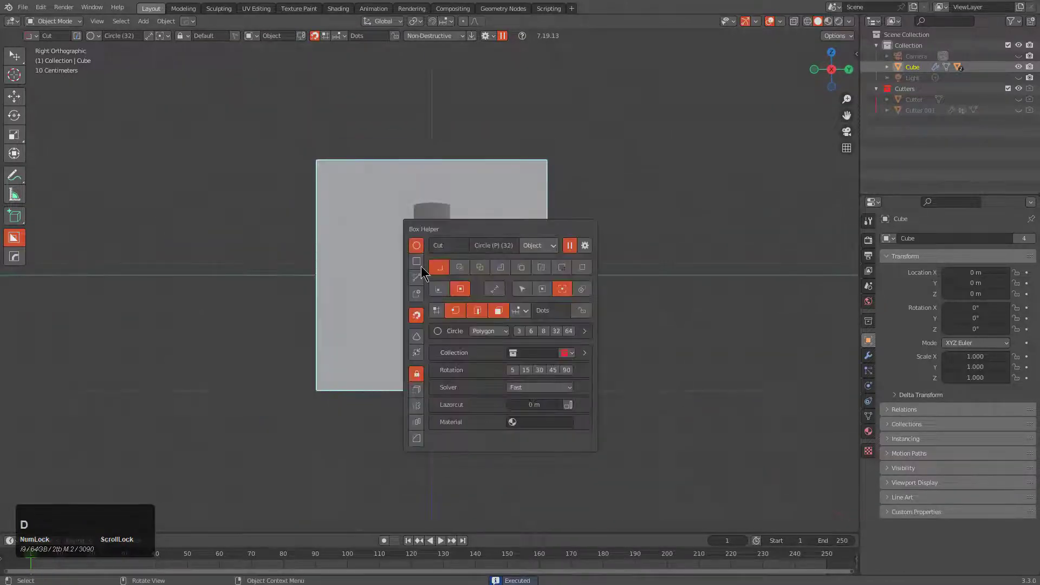
pyautogui.click(421, 278)
pyautogui.click(317, 225)
pyautogui.click(412, 129)
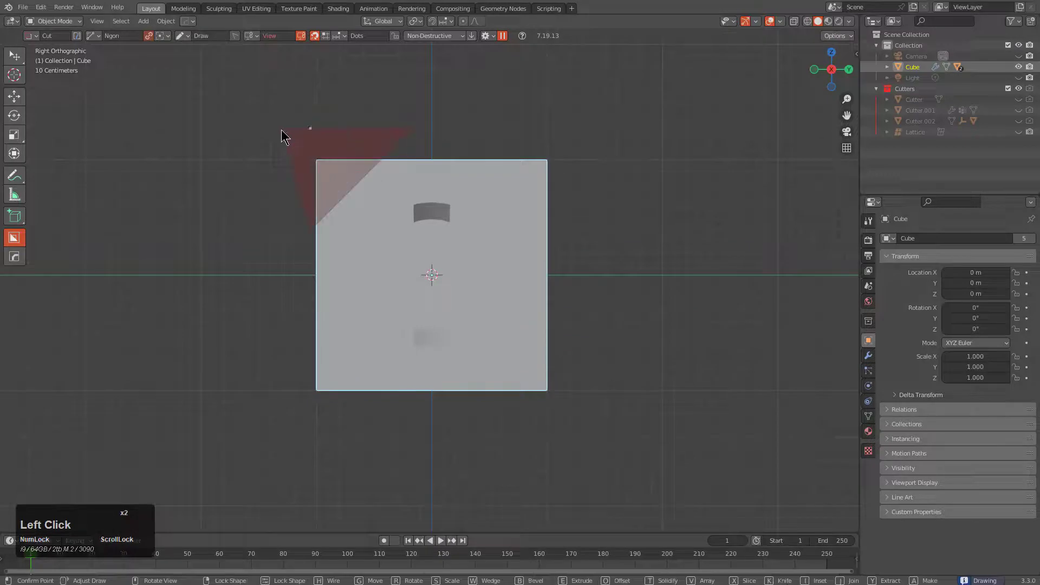
pyautogui.press('space')
# Step: Switch BoxCutter to the Box shape and draw an extruded join block on the cube's sliced upper corner
pyautogui.moveTo(337, 179); pyautogui.dragTo(435, 240, button='middle')
pyautogui.press('d')
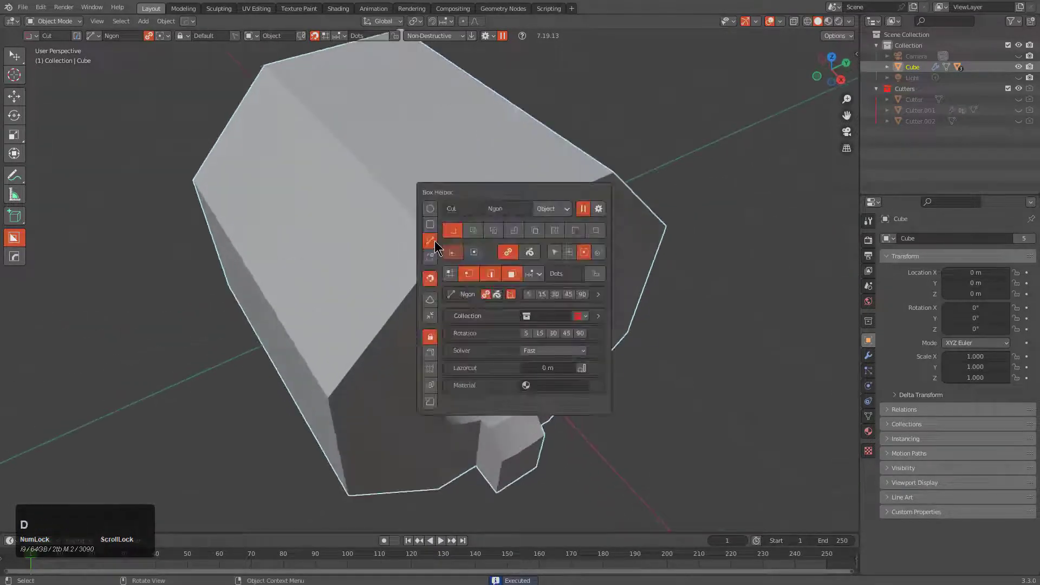
pyautogui.click(430, 225)
pyautogui.moveTo(411, 167)
pyautogui.mouseDown()
pyautogui.moveTo(340, 222)
pyautogui.moveTo(333, 259)
pyautogui.mouseUp()
pyautogui.press('j')
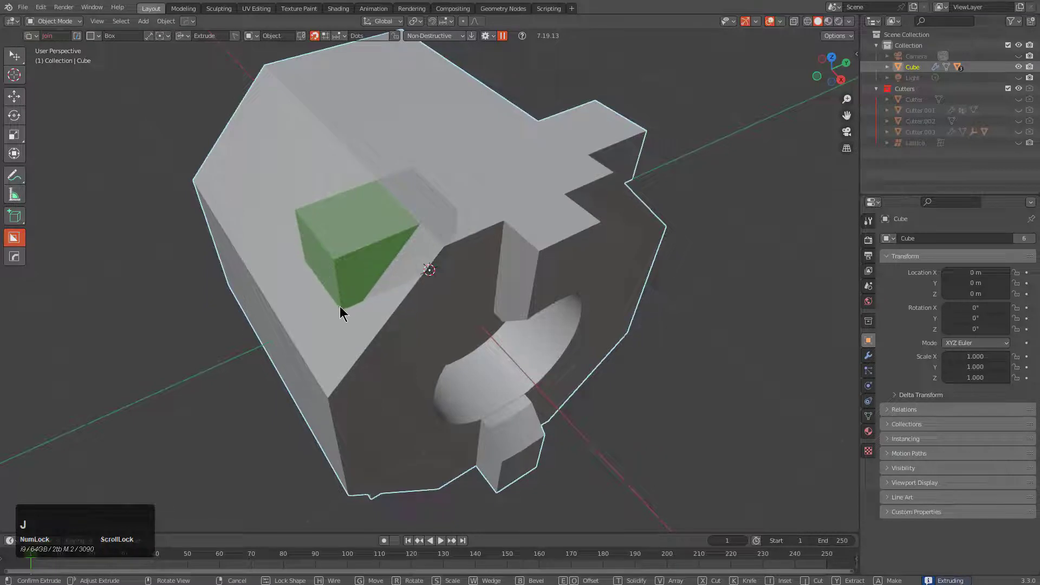
# Step: Bevel the new block's upright edges and apply it as a union with the cube
pyautogui.press('b')
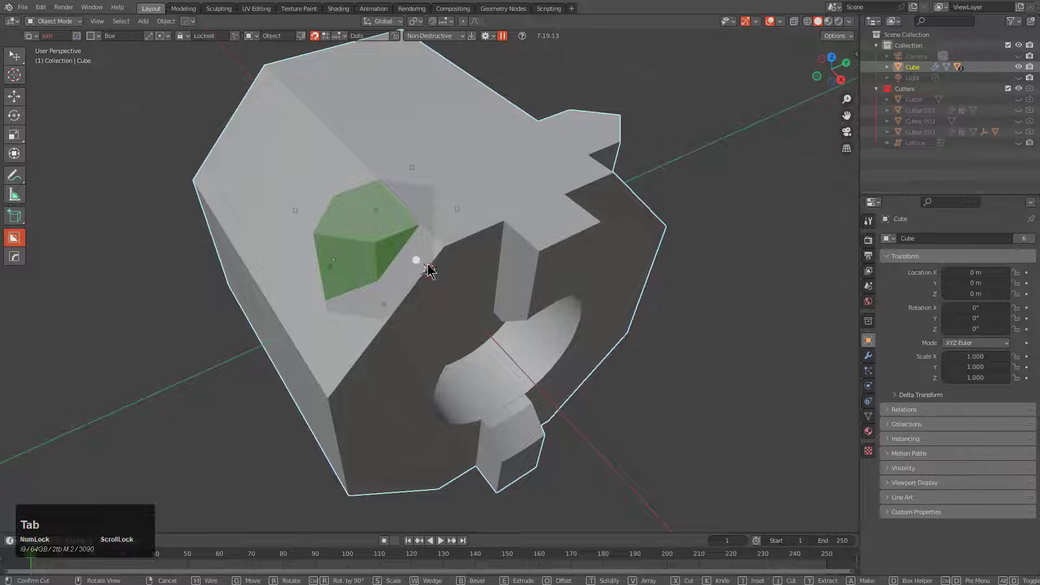
pyautogui.moveTo(428, 270); pyautogui.dragTo(516, 331, button='middle')
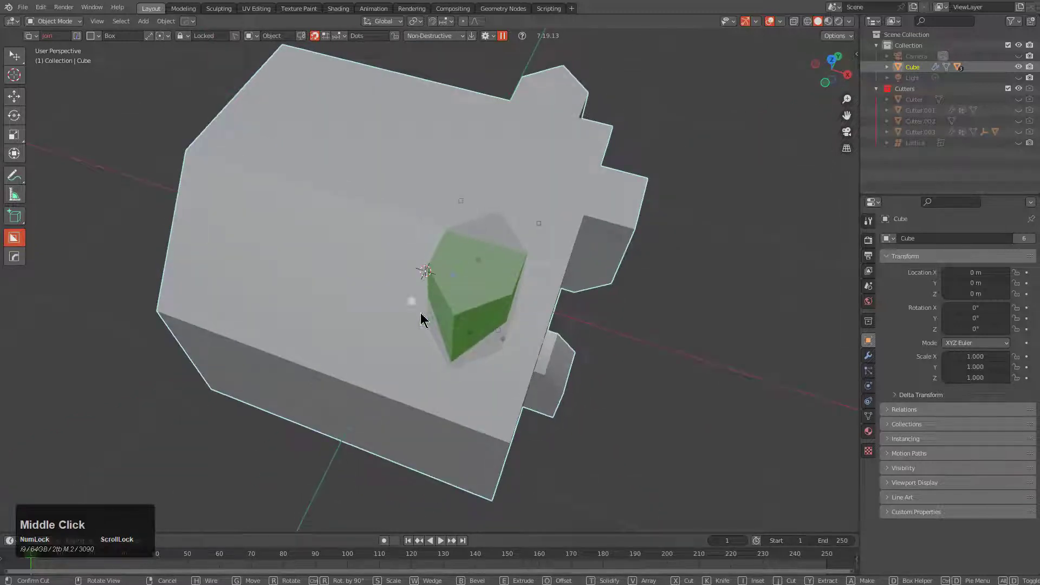
pyautogui.moveTo(454, 273); pyautogui.dragTo(323, 271)
pyautogui.press('space')
# Step: Select the joined block's cutter with Hard Ops Ever Scroll in Booleans mode and use Vertex snapping
pyautogui.moveTo(634, 378); pyautogui.dragTo(516, 314, button='middle')
pyautogui.press('q')
pyautogui.click(467, 303)
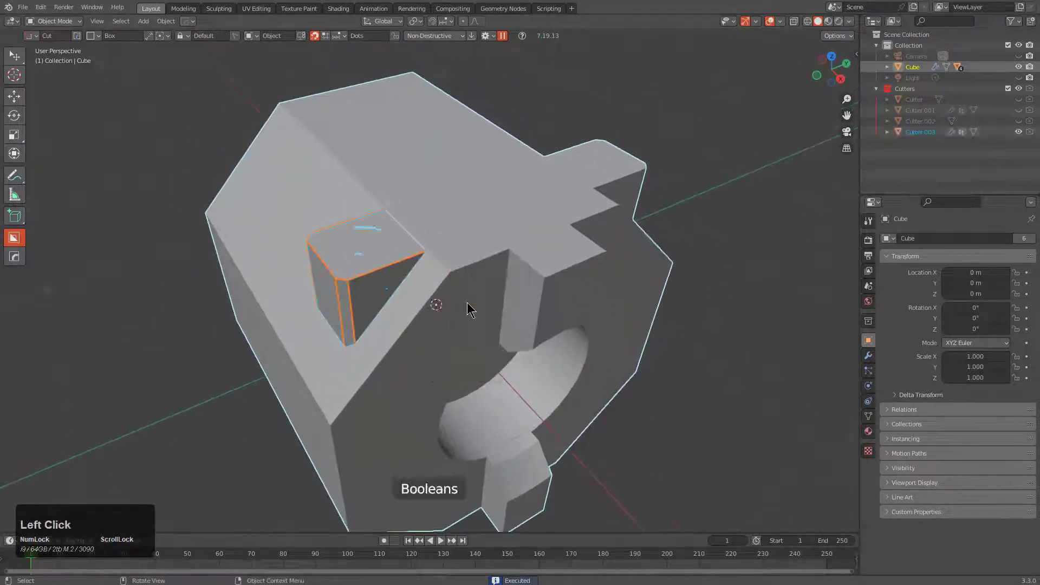
pyautogui.keyDown('shift'); pyautogui.click(467, 303); pyautogui.keyUp('shift')
pyautogui.press('Tab')
pyautogui.click(439, 307)
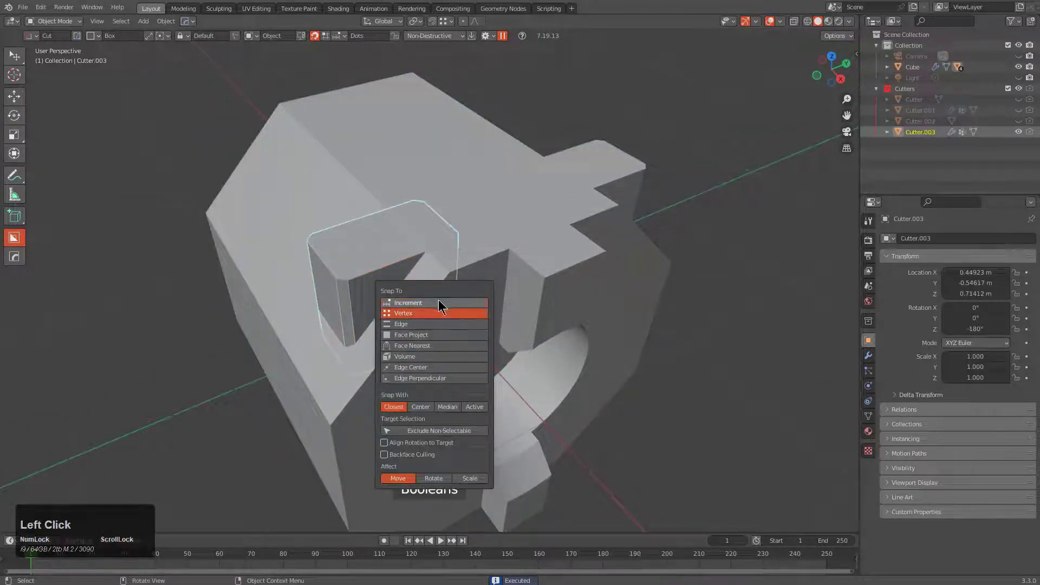
# Step: Move the cutter's top face about 0.08 m up along global Z in Edit Mode, snapping to the cube's top vertex
pyautogui.press('Tab')
pyautogui.click(407, 247)
pyautogui.moveTo(423, 248); pyautogui.dragTo(470, 270, button='middle')
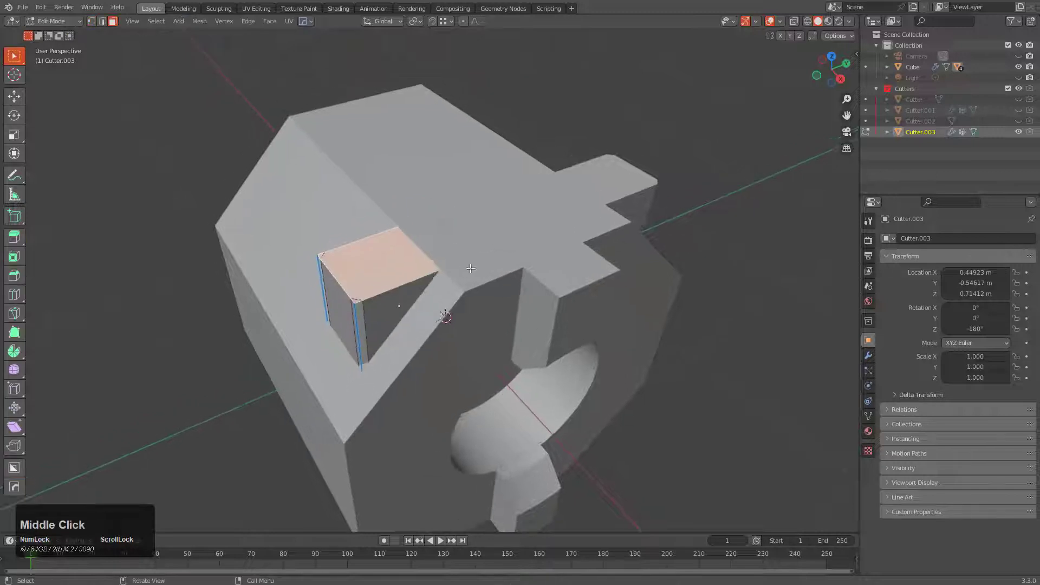
pyautogui.scroll(3, 469, 269)
pyautogui.press('g')
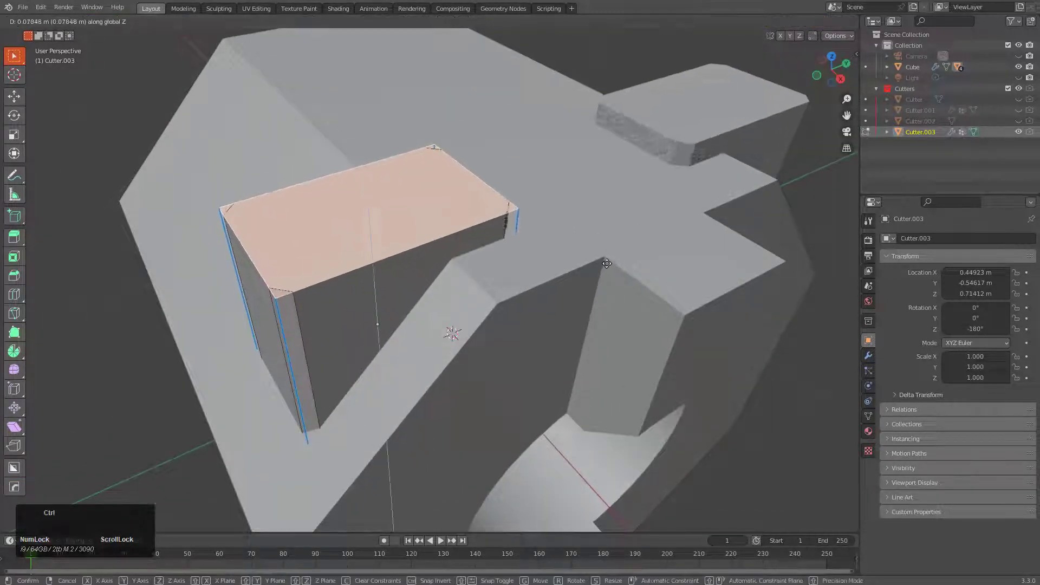
pyautogui.keyDown('ctrl'); pyautogui.click(605, 259); pyautogui.keyUp('ctrl')
pyautogui.press('Tab')
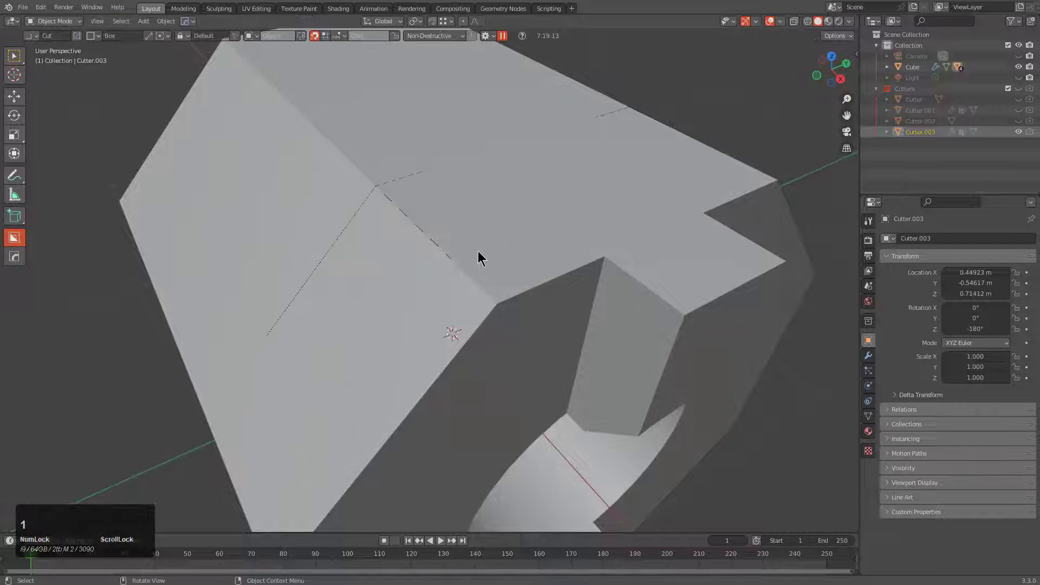
# Step: Select the cube and set the solver of its Boolean.003 modifier to Exact in the Hard Ops helper
pyautogui.click(382, 230)
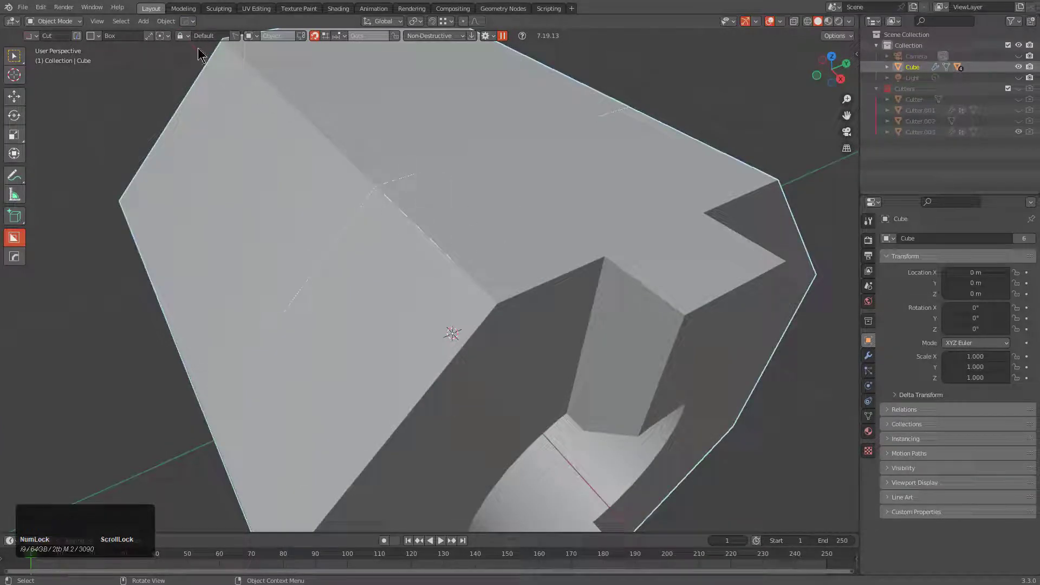
pyautogui.click(188, 21)
pyautogui.click(212, 43)
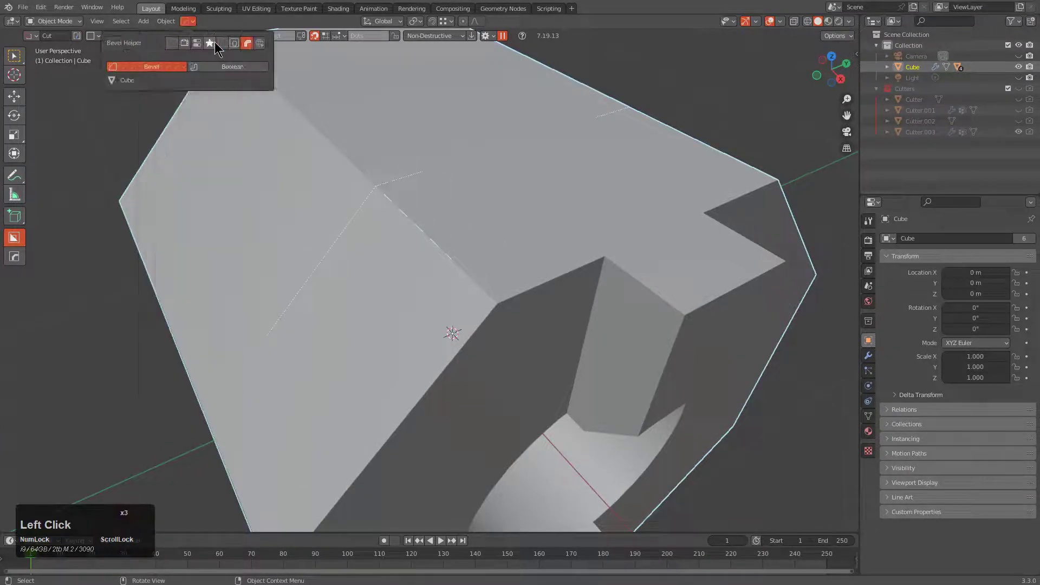
pyautogui.click(216, 69)
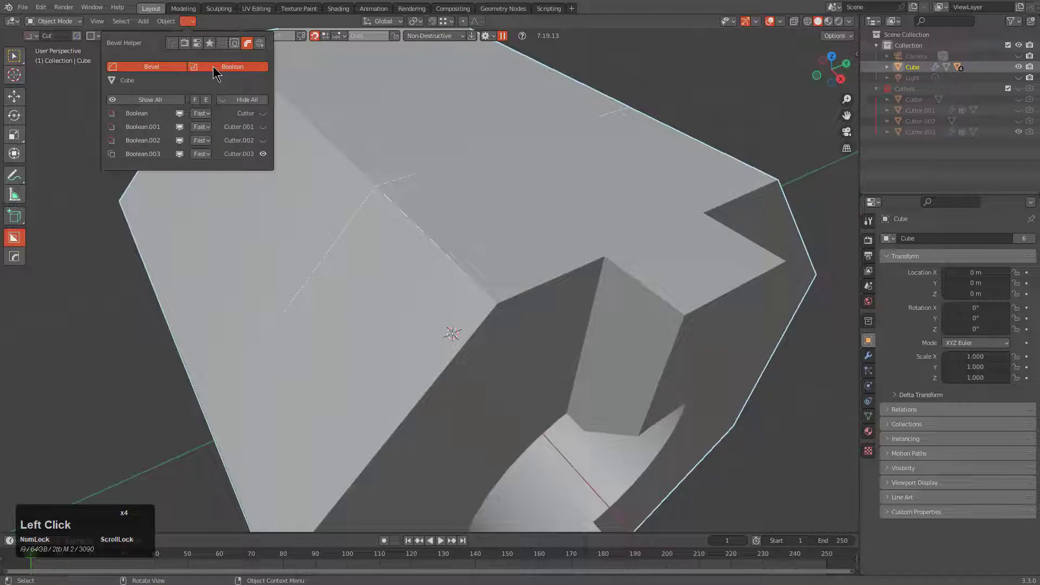
pyautogui.click(202, 154)
pyautogui.click(206, 179)
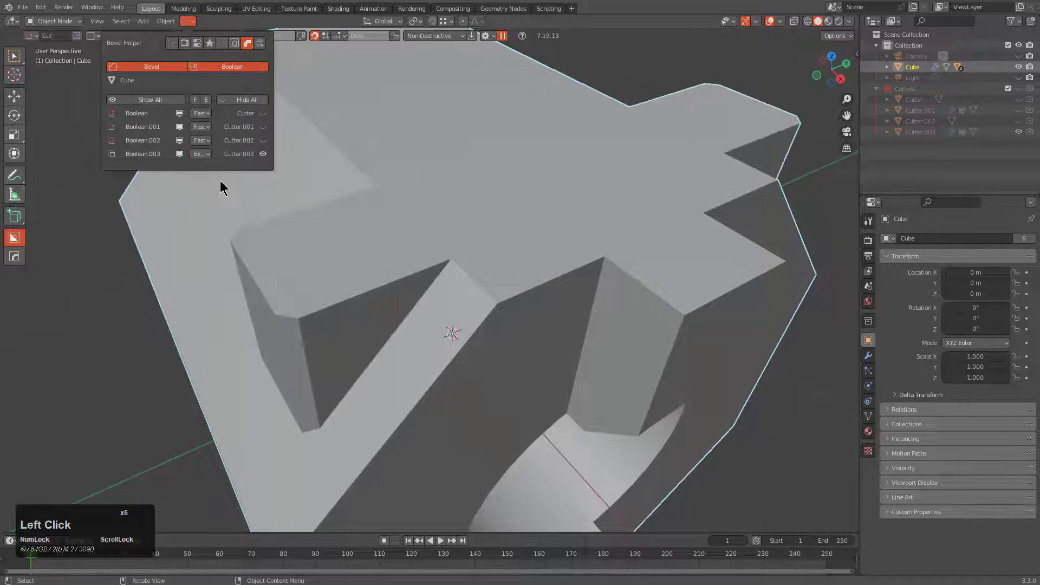
# Step: Mirror the cube across the X axis with a Hard Ops mirror modifier
pyautogui.scroll(-5, 541, 280)
pyautogui.hotkey('alt', 'x')
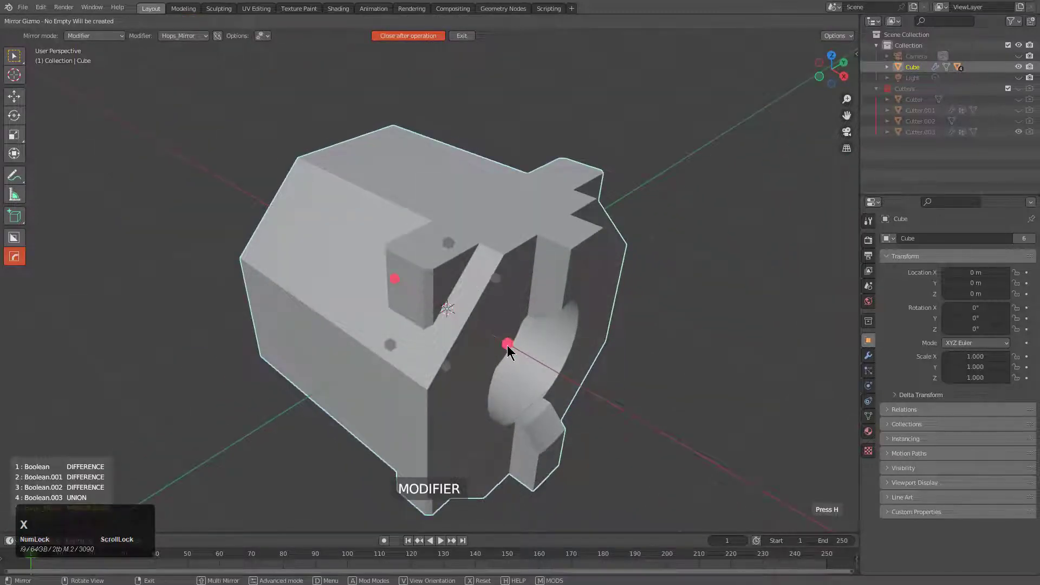
pyautogui.click(508, 351)
pyautogui.moveTo(510, 349); pyautogui.dragTo(504, 266, button='middle')
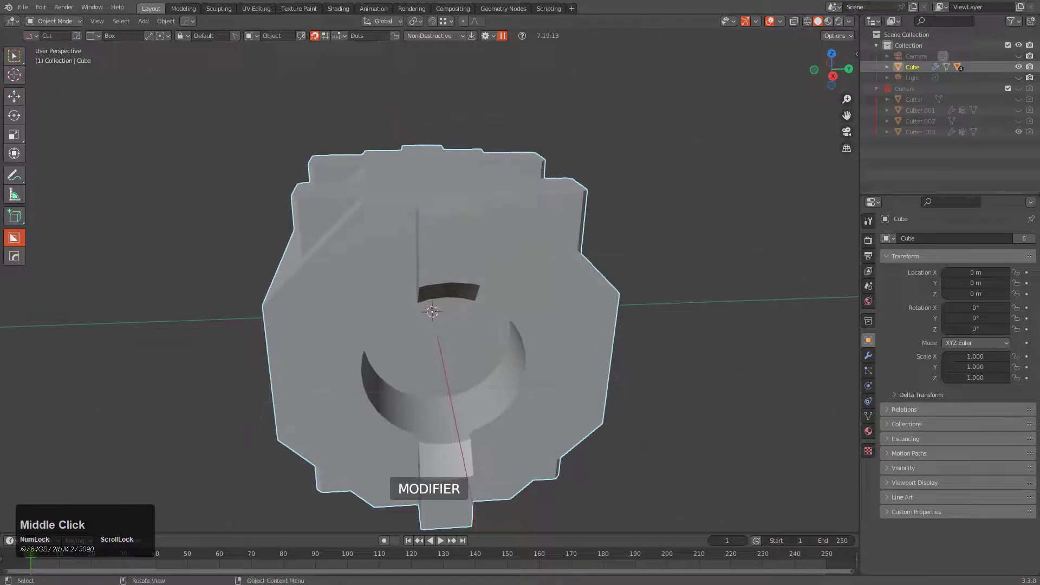